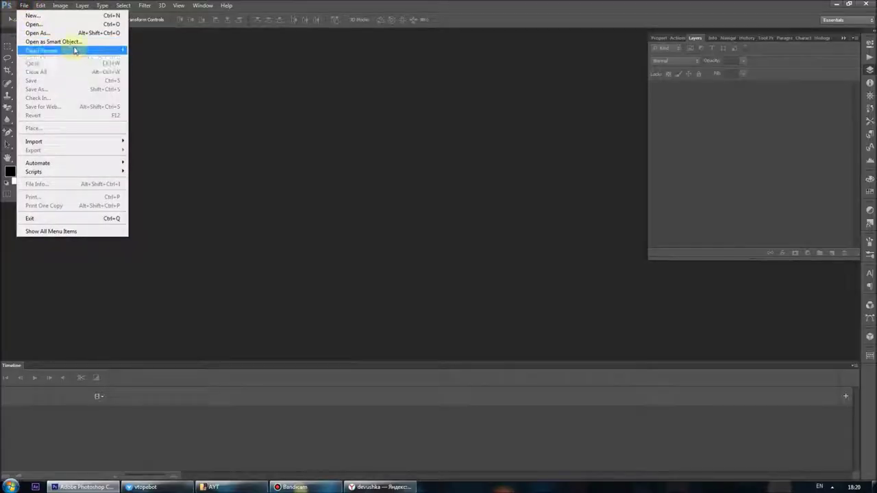
Open the ftop portrait photo as a smart object and move its window into the workspace
{"action": "left_click", "coordinate": [270, 157]}
{"action": "left_click", "coordinate": [25, 5]}
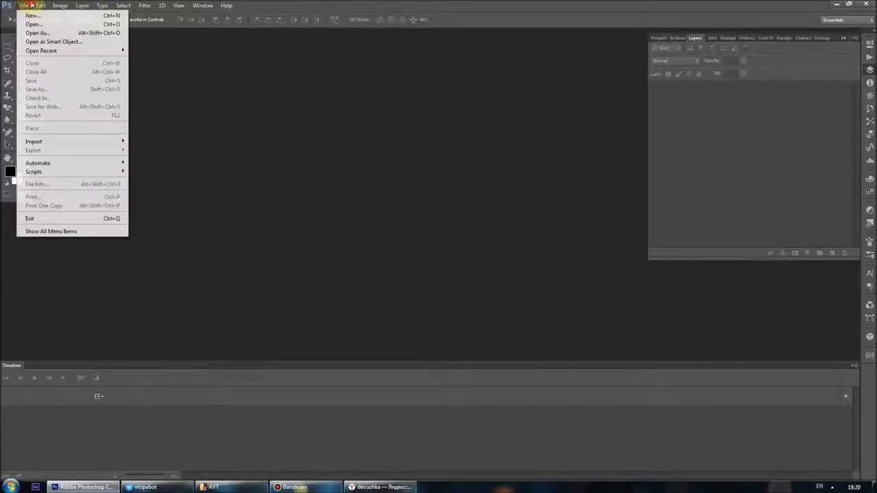
{"action": "left_click", "coordinate": [48, 42]}
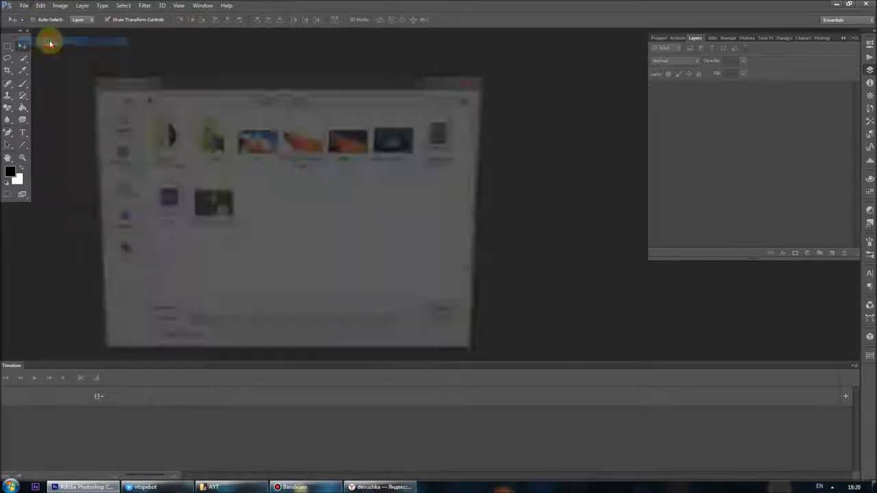
{"action": "double_click", "coordinate": [163, 209]}
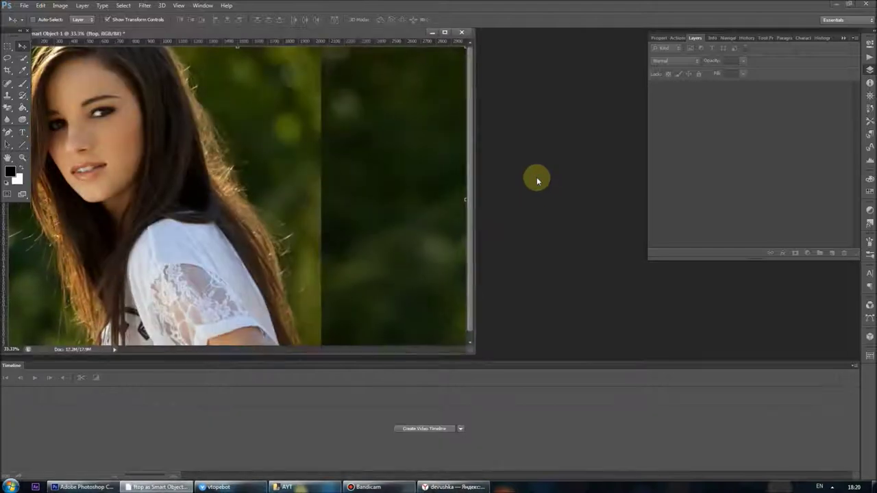
{"action": "left_click_drag", "start_coordinate": [315, 36], "coordinate": [431, 41]}
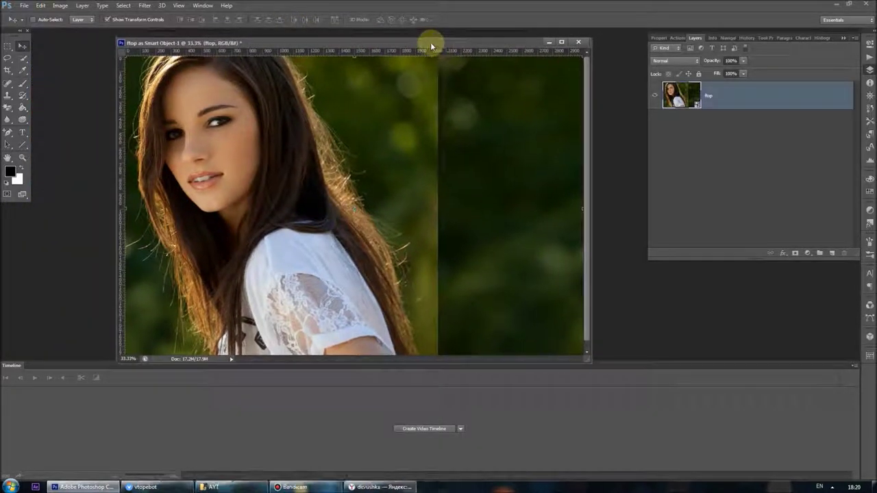
Quick-select the girl's hair and shirt, then copy and paste her onto a new Layer 1
{"action": "left_click", "coordinate": [22, 58]}
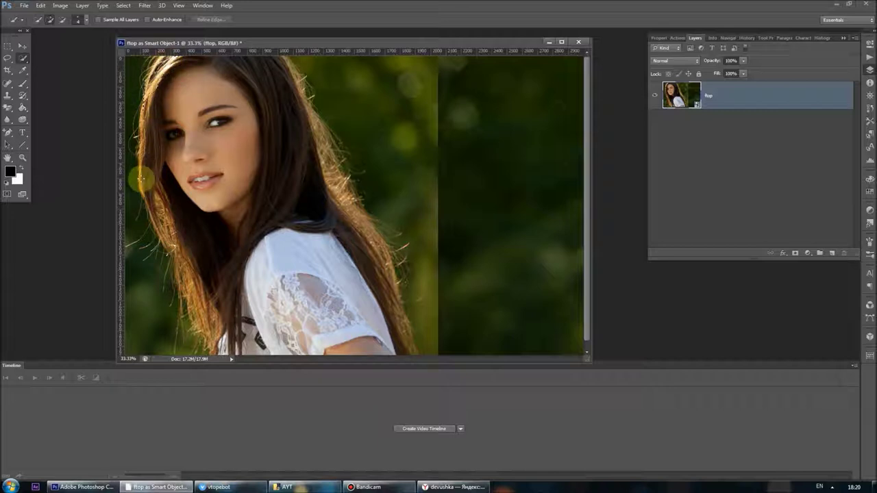
{"action": "mouse_move", "coordinate": [146, 64]}
{"action": "left_mouse_down"}
{"action": "mouse_move", "coordinate": [203, 112]}
{"action": "mouse_move", "coordinate": [263, 237]}
{"action": "left_mouse_up"}
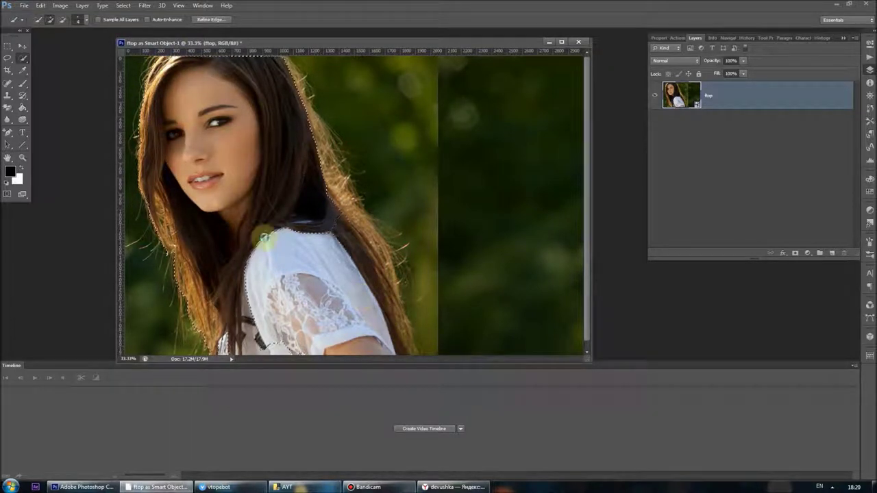
{"action": "left_click_drag", "start_coordinate": [350, 356], "coordinate": [357, 331]}
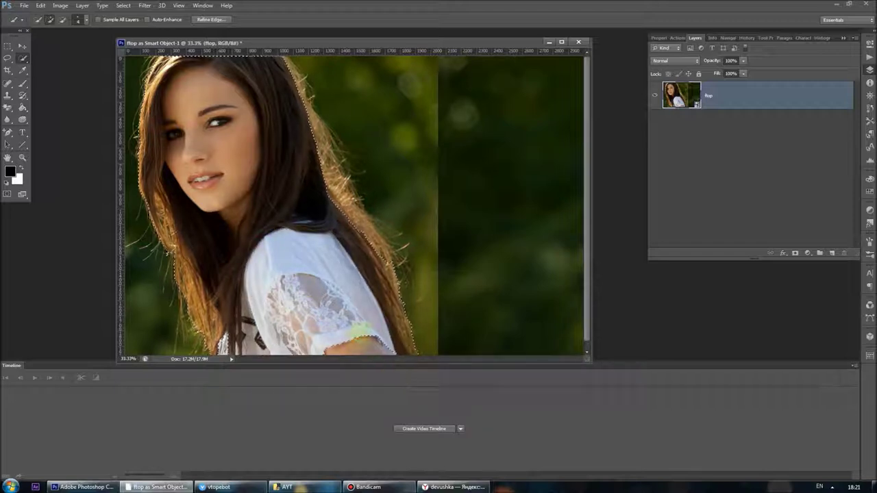
{"action": "left_click_drag", "start_coordinate": [341, 154], "coordinate": [309, 107]}
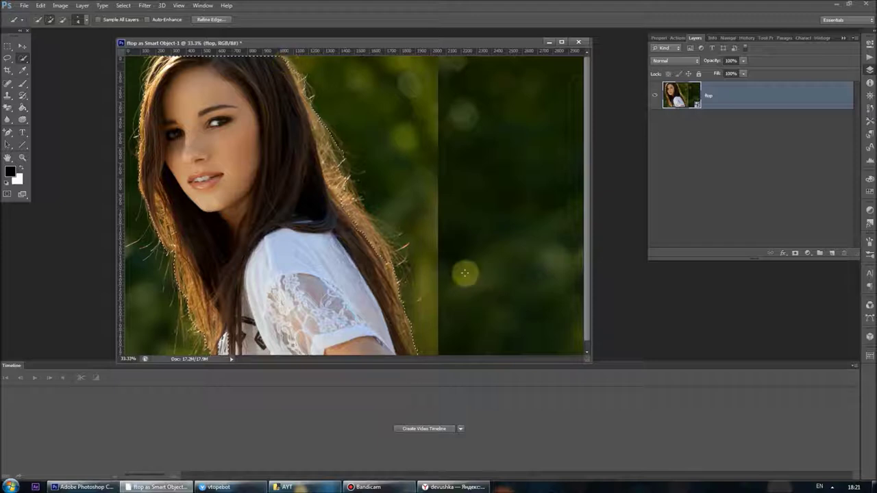
{"action": "key", "text": "ctrl+c"}
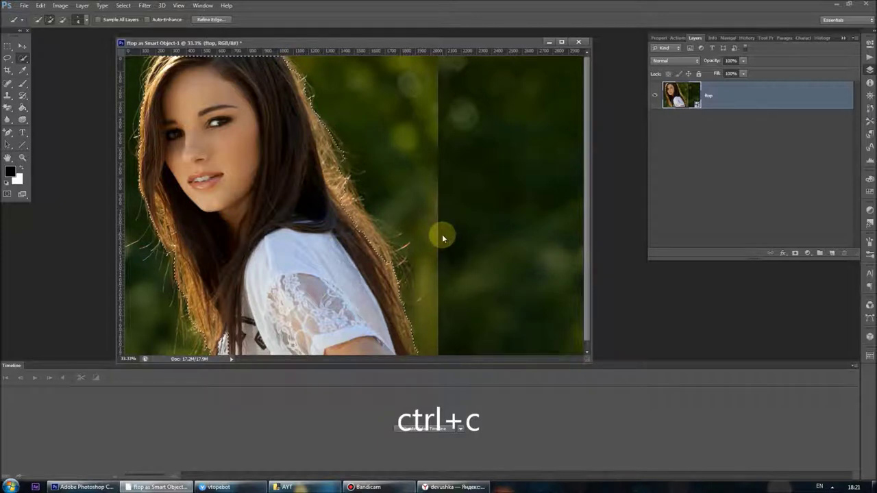
{"action": "key", "text": "ctrl+v"}
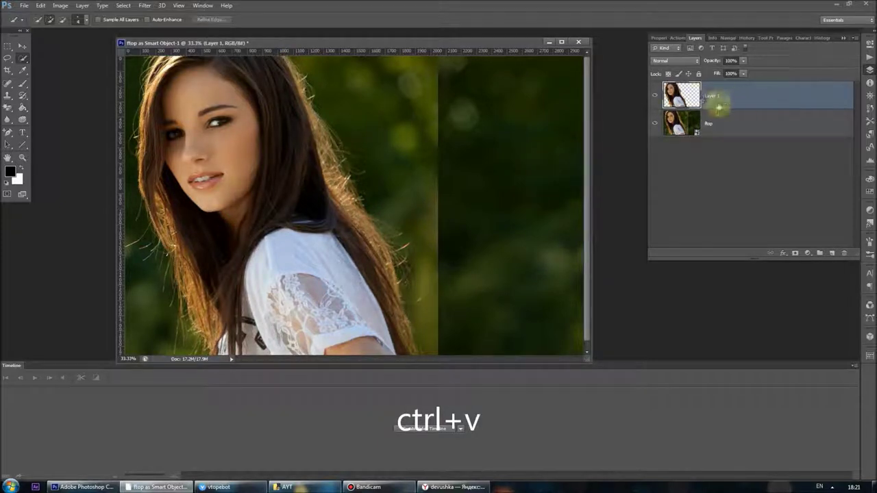
{"action": "right_click", "coordinate": [734, 106]}
Duplicate Layer 1 as Layer 1 copy and make the copy the active layer
{"action": "left_click", "coordinate": [746, 122]}
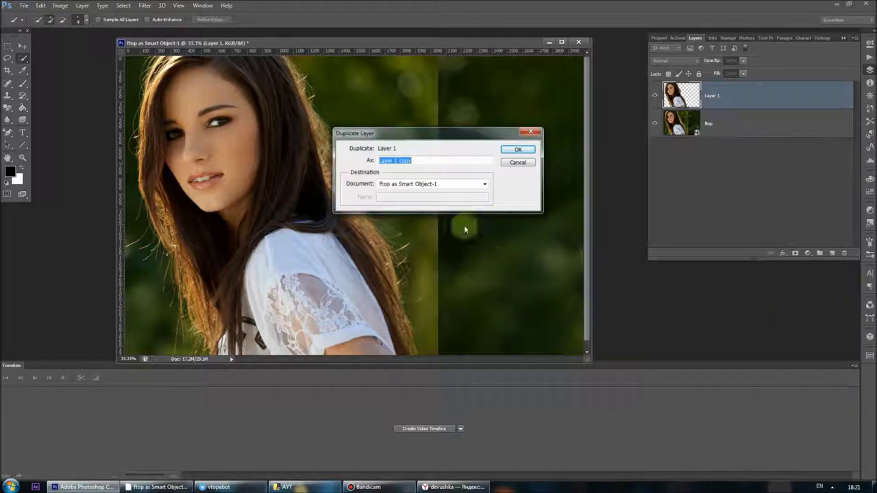
{"action": "left_click", "coordinate": [518, 150]}
{"action": "left_click", "coordinate": [709, 124]}
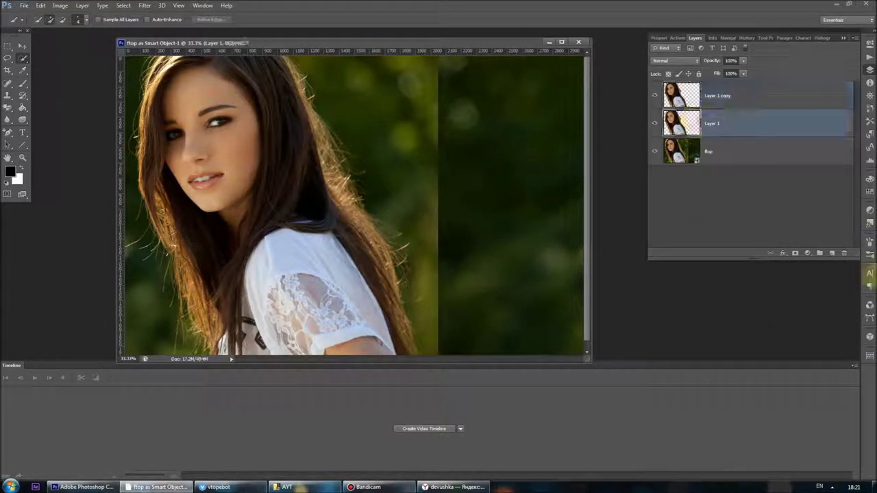
{"action": "left_click", "coordinate": [145, 5]}
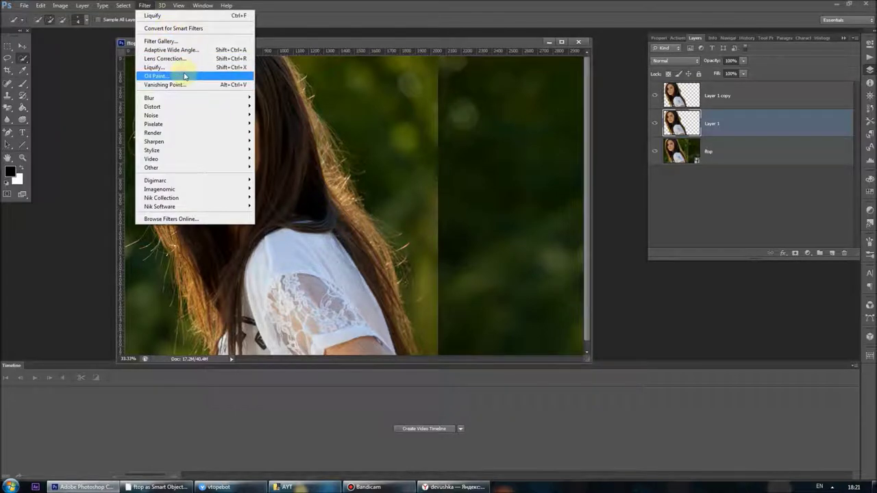
{"action": "left_click", "coordinate": [713, 91]}
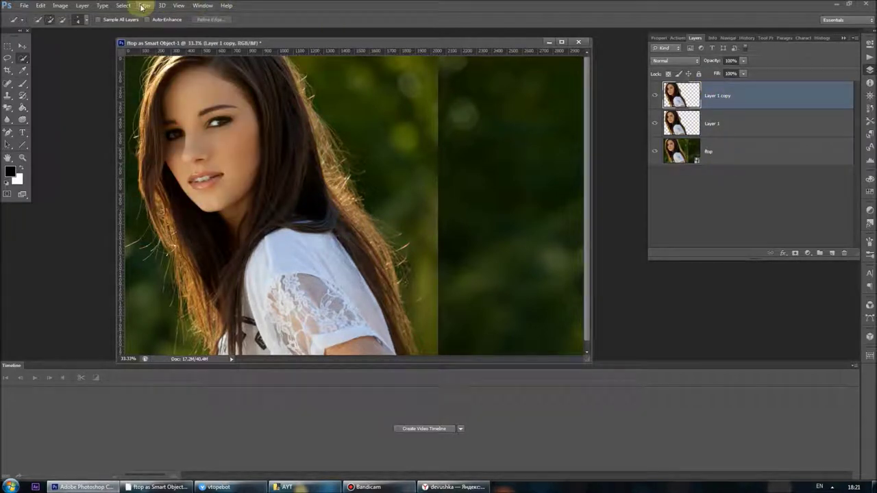
Liquify Layer 1 copy, smearing the hair, face and shirt toward the right
{"action": "left_click", "coordinate": [142, 7]}
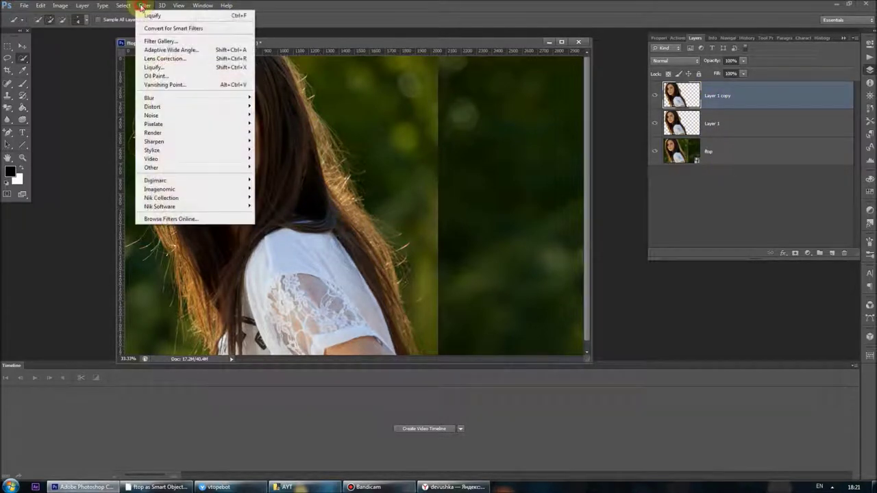
{"action": "left_click", "coordinate": [179, 69]}
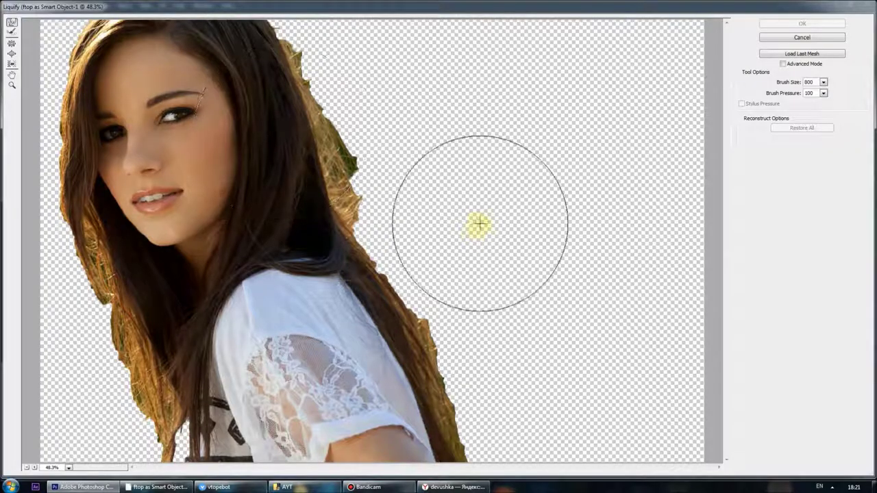
{"action": "left_click_drag", "start_coordinate": [314, 141], "coordinate": [147, 59]}
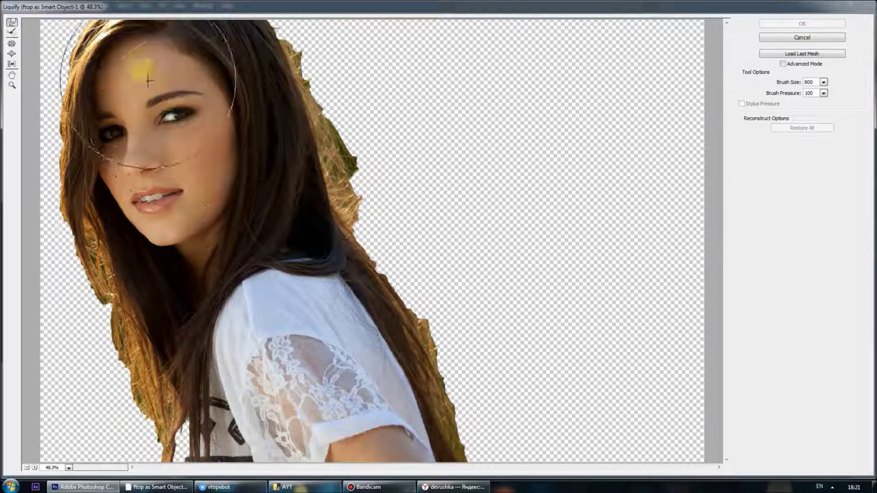
{"action": "left_click_drag", "start_coordinate": [147, 58], "coordinate": [521, 26]}
{"action": "mouse_move", "coordinate": [255, 109]}
{"action": "left_mouse_down"}
{"action": "mouse_move", "coordinate": [288, 97]}
{"action": "mouse_move", "coordinate": [196, 110]}
{"action": "mouse_move", "coordinate": [646, 29]}
{"action": "left_mouse_up"}
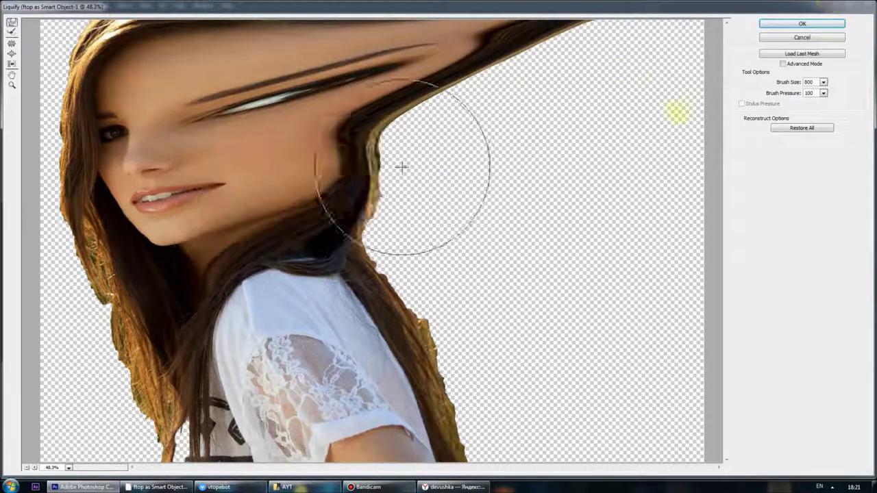
{"action": "left_click_drag", "start_coordinate": [401, 166], "coordinate": [658, 61]}
{"action": "mouse_move", "coordinate": [281, 229]}
{"action": "left_mouse_down"}
{"action": "mouse_move", "coordinate": [464, 268]}
{"action": "mouse_move", "coordinate": [686, 137]}
{"action": "left_mouse_up"}
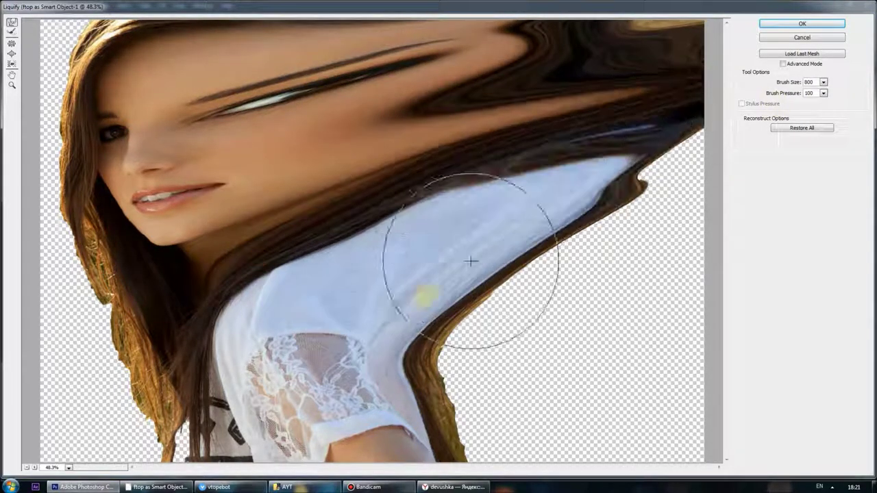
{"action": "left_click_drag", "start_coordinate": [369, 384], "coordinate": [784, 219]}
{"action": "mouse_move", "coordinate": [425, 439]}
{"action": "left_mouse_down"}
{"action": "mouse_move", "coordinate": [610, 294]}
{"action": "mouse_move", "coordinate": [758, 153]}
{"action": "left_mouse_up"}
{"action": "mouse_move", "coordinate": [616, 329]}
{"action": "left_mouse_down"}
{"action": "mouse_move", "coordinate": [528, 411]}
{"action": "mouse_move", "coordinate": [658, 438]}
{"action": "left_mouse_up"}
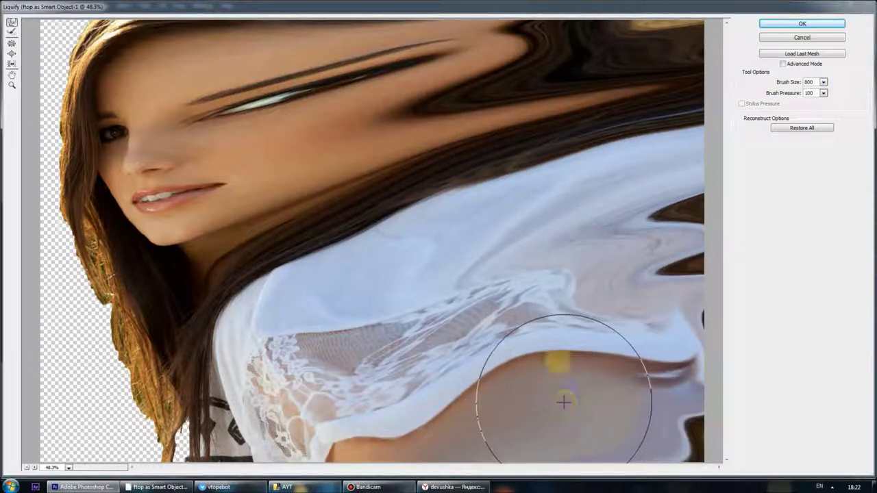
{"action": "left_click_drag", "start_coordinate": [196, 162], "coordinate": [291, 171]}
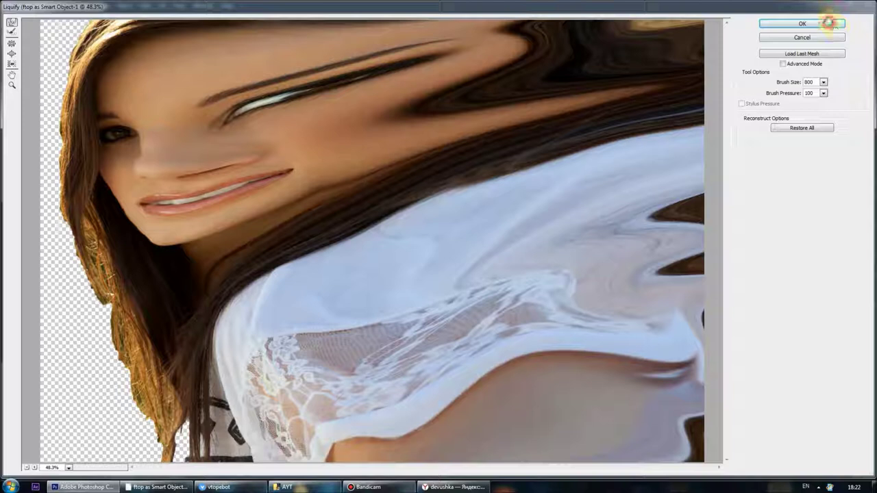
{"action": "left_click", "coordinate": [831, 23]}
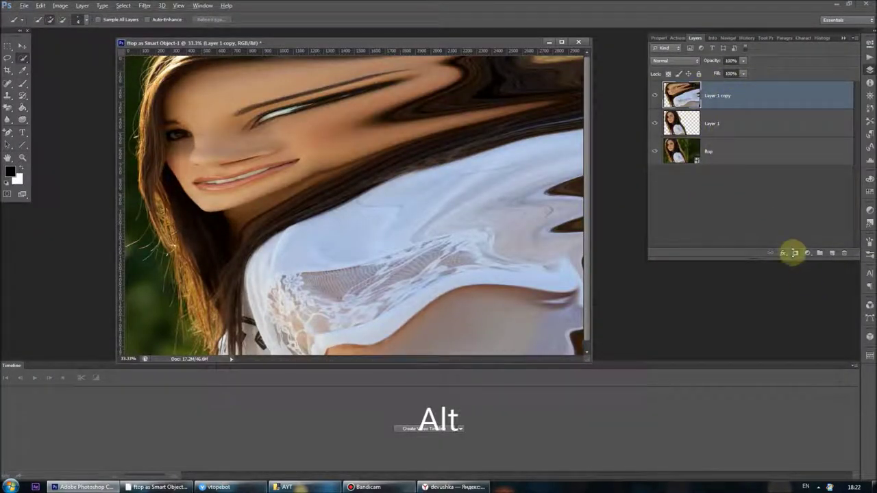
Hide Layer 1 copy behind a black layer mask and switch to the Brush tool
{"action": "left_click", "coordinate": [795, 255], "text": "alt"}
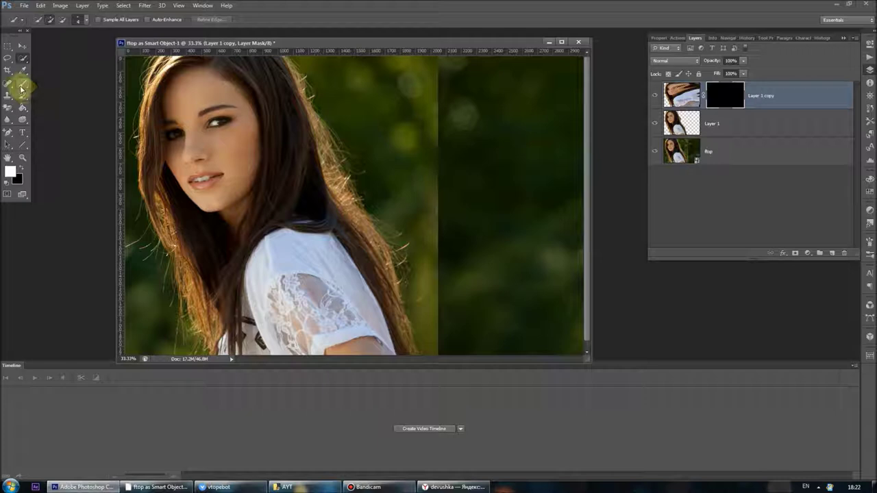
{"action": "left_click", "coordinate": [21, 88]}
{"action": "left_click", "coordinate": [46, 27]}
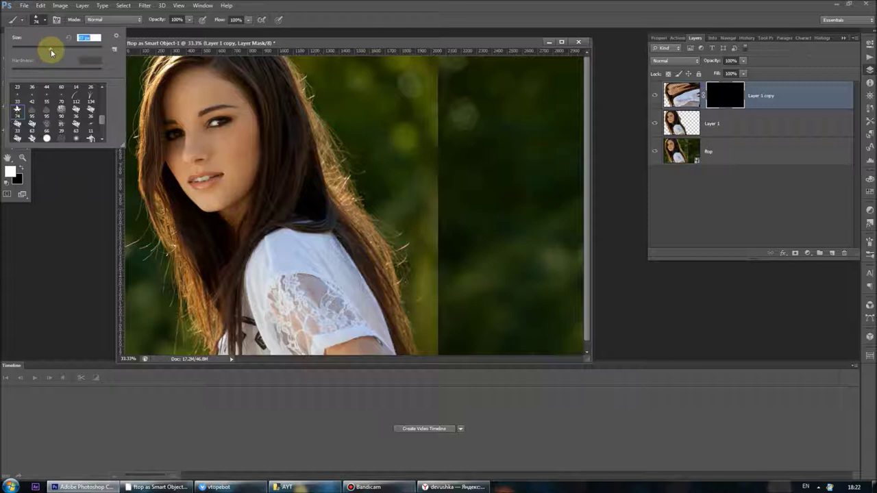
Set the star brush to size 116 and paint the first particles beside the hair
{"action": "left_click_drag", "start_coordinate": [61, 53], "coordinate": [94, 153]}
{"action": "left_click", "coordinate": [98, 176]}
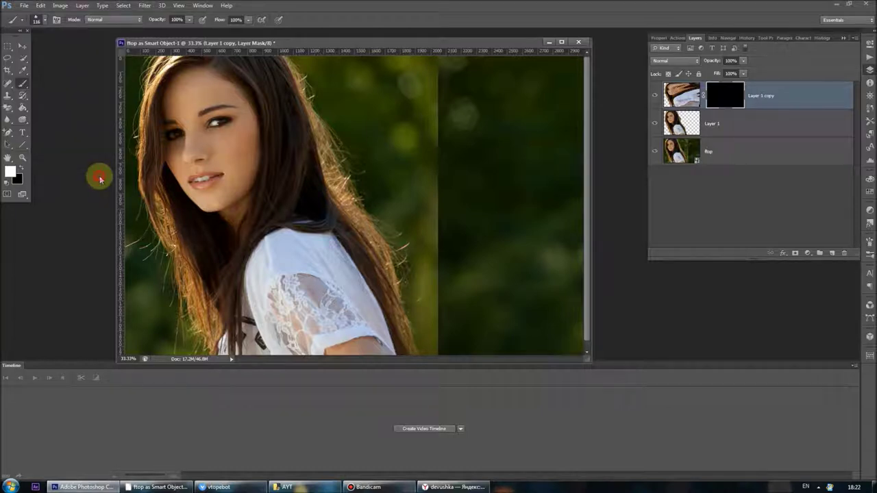
{"action": "left_click", "coordinate": [289, 61]}
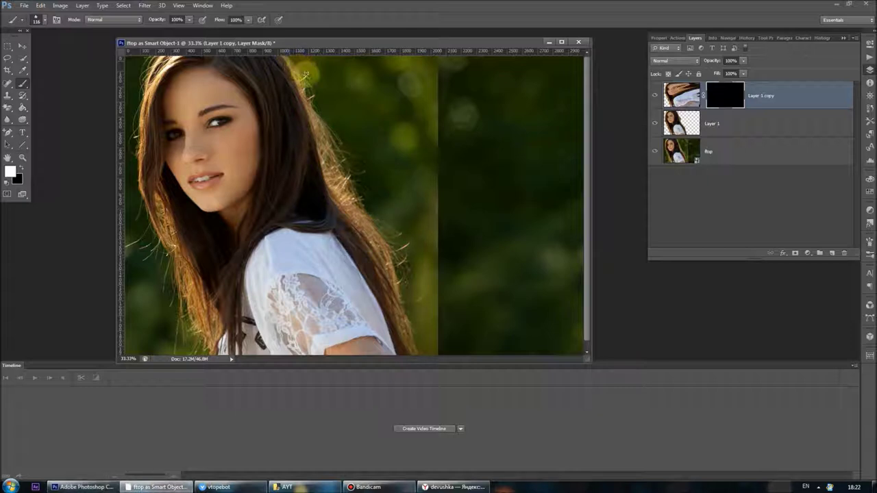
{"action": "mouse_move", "coordinate": [335, 140]}
{"action": "left_mouse_down"}
{"action": "mouse_move", "coordinate": [454, 123]}
{"action": "mouse_move", "coordinate": [290, 114]}
{"action": "mouse_move", "coordinate": [235, 121]}
{"action": "mouse_move", "coordinate": [212, 72]}
{"action": "mouse_move", "coordinate": [224, 147]}
{"action": "left_mouse_up"}
{"action": "left_click", "coordinate": [298, 319]}
Paint more star particles across the dark right background and near the shoulder
{"action": "mouse_move", "coordinate": [361, 222]}
{"action": "left_mouse_down"}
{"action": "mouse_move", "coordinate": [532, 113]}
{"action": "mouse_move", "coordinate": [558, 311]}
{"action": "mouse_move", "coordinate": [429, 237]}
{"action": "mouse_move", "coordinate": [300, 69]}
{"action": "mouse_move", "coordinate": [343, 127]}
{"action": "mouse_move", "coordinate": [355, 218]}
{"action": "mouse_move", "coordinate": [421, 320]}
{"action": "mouse_move", "coordinate": [444, 337]}
{"action": "mouse_move", "coordinate": [380, 146]}
{"action": "mouse_move", "coordinate": [427, 131]}
{"action": "mouse_move", "coordinate": [411, 233]}
{"action": "mouse_move", "coordinate": [490, 308]}
{"action": "mouse_move", "coordinate": [539, 284]}
{"action": "mouse_move", "coordinate": [568, 190]}
{"action": "mouse_move", "coordinate": [468, 97]}
{"action": "mouse_move", "coordinate": [571, 230]}
{"action": "mouse_move", "coordinate": [407, 131]}
{"action": "mouse_move", "coordinate": [303, 107]}
{"action": "mouse_move", "coordinate": [297, 172]}
{"action": "mouse_move", "coordinate": [230, 108]}
{"action": "mouse_move", "coordinate": [218, 190]}
{"action": "mouse_move", "coordinate": [198, 73]}
{"action": "mouse_move", "coordinate": [244, 199]}
{"action": "left_mouse_up"}
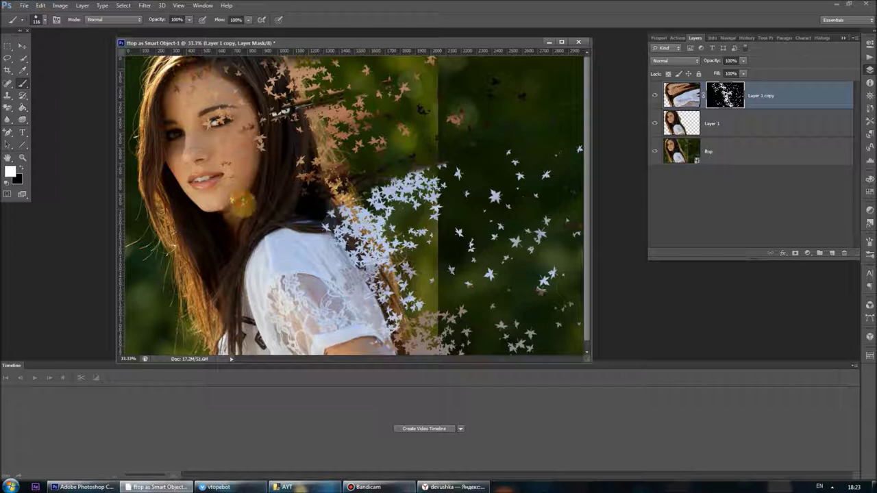
{"action": "mouse_move", "coordinate": [318, 263]}
{"action": "left_mouse_down"}
{"action": "mouse_move", "coordinate": [278, 156]}
{"action": "mouse_move", "coordinate": [247, 142]}
{"action": "left_mouse_up"}
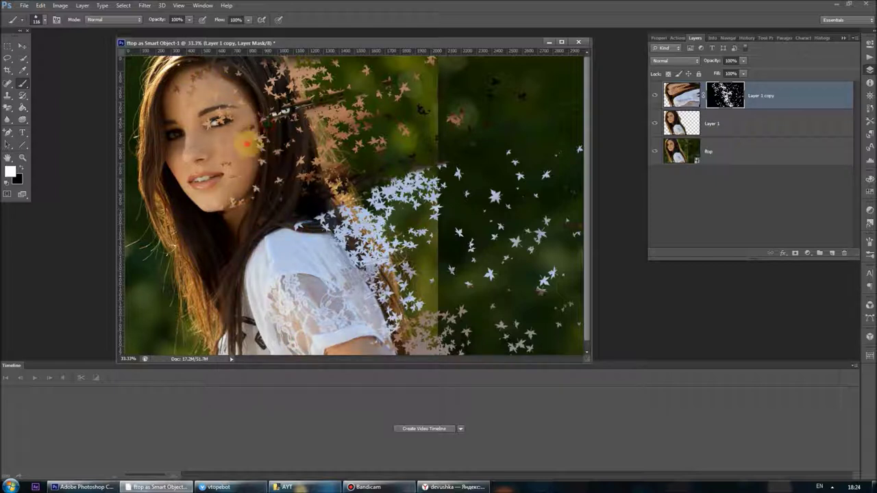
{"action": "left_click", "coordinate": [40, 19]}
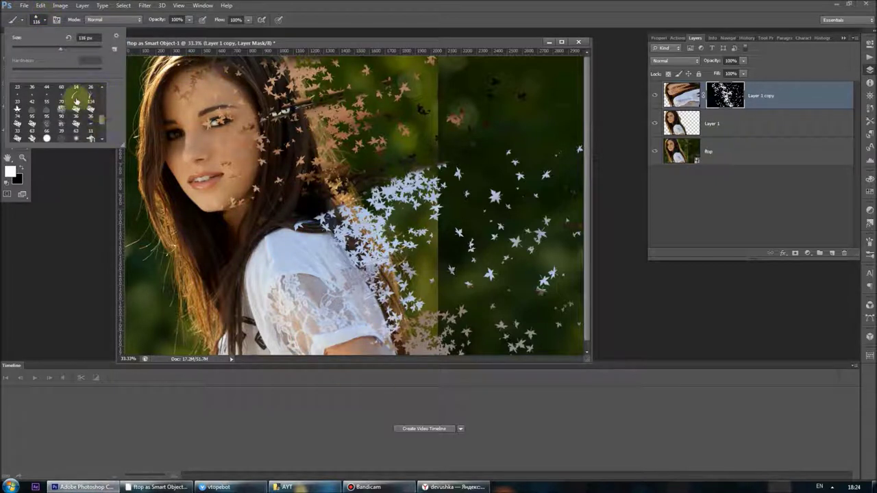
{"action": "mouse_move", "coordinate": [101, 123]}
{"action": "left_mouse_down"}
{"action": "mouse_move", "coordinate": [104, 135]}
{"action": "mouse_move", "coordinate": [101, 88]}
{"action": "left_mouse_up"}
{"action": "left_click", "coordinate": [284, 106]}
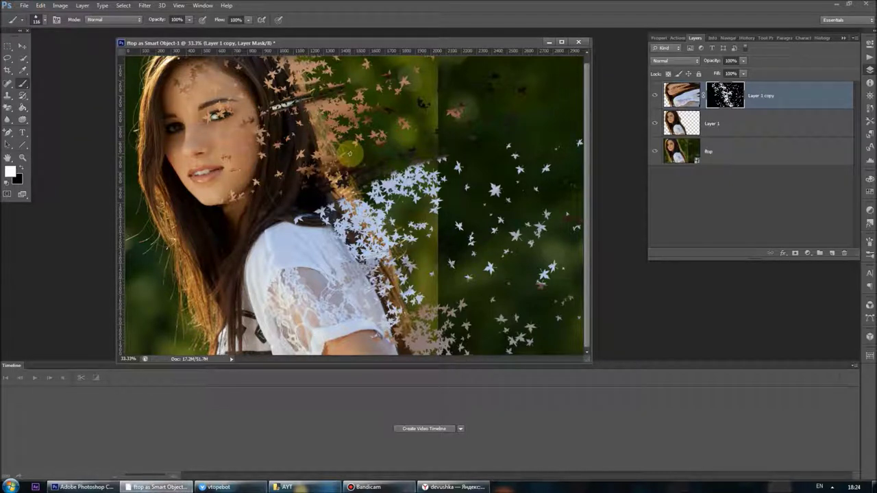
Open the orange smoke image as a smart object, copy a central rectangle, and close it
{"action": "left_click", "coordinate": [25, 5]}
{"action": "left_click", "coordinate": [62, 43]}
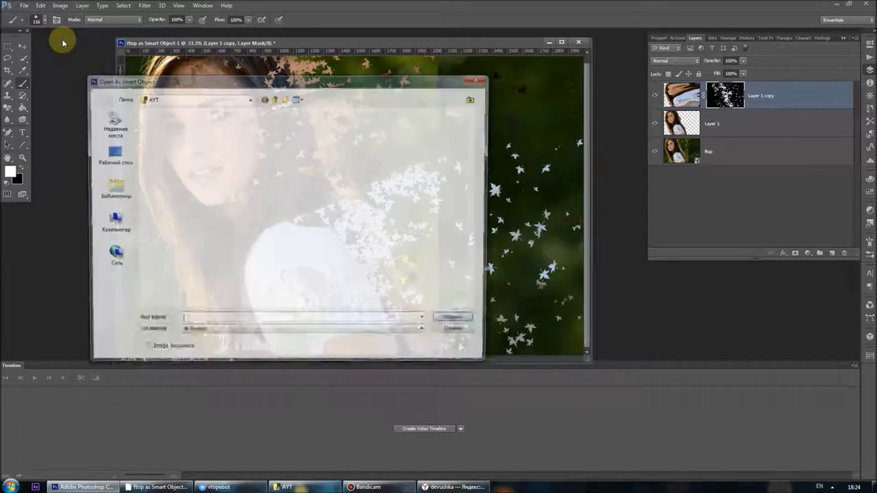
{"action": "left_click", "coordinate": [300, 153]}
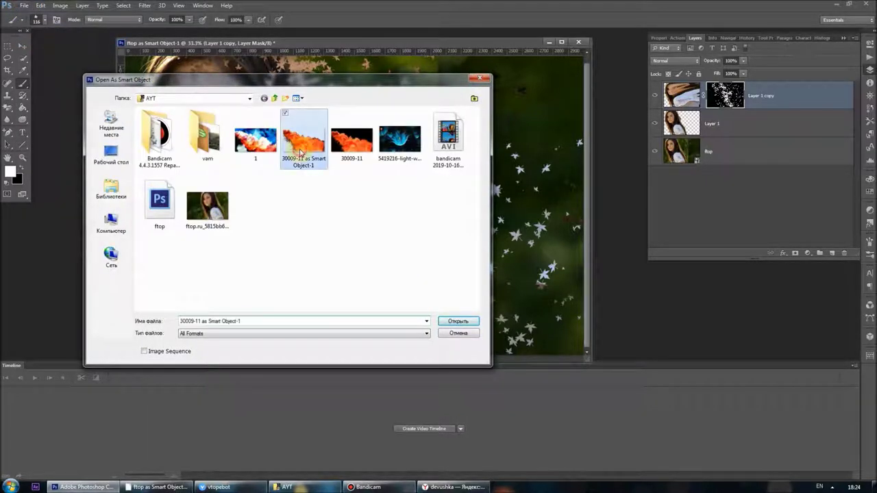
{"action": "double_click", "coordinate": [301, 154]}
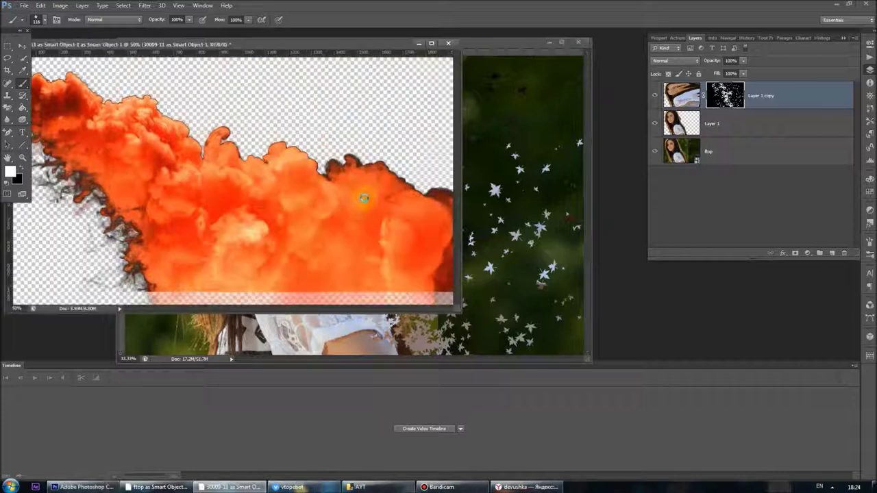
{"action": "left_click", "coordinate": [7, 46]}
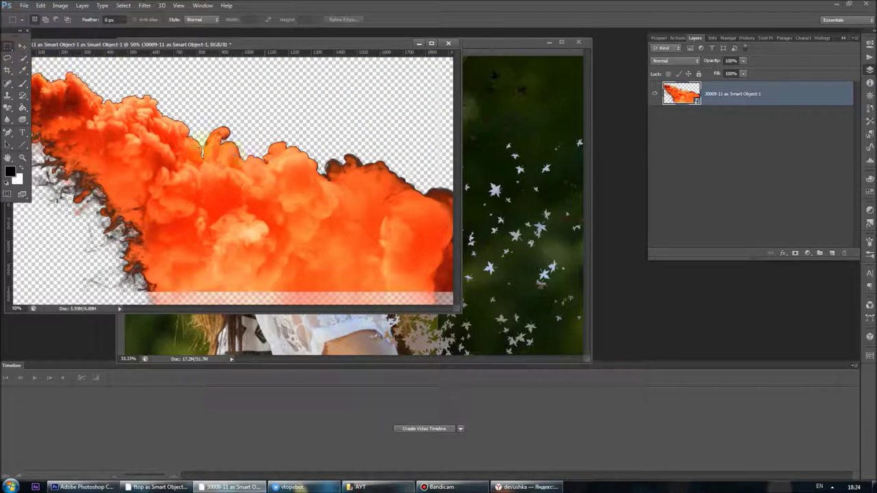
{"action": "left_click_drag", "start_coordinate": [193, 146], "coordinate": [428, 271]}
{"action": "key", "text": "ctrl+c"}
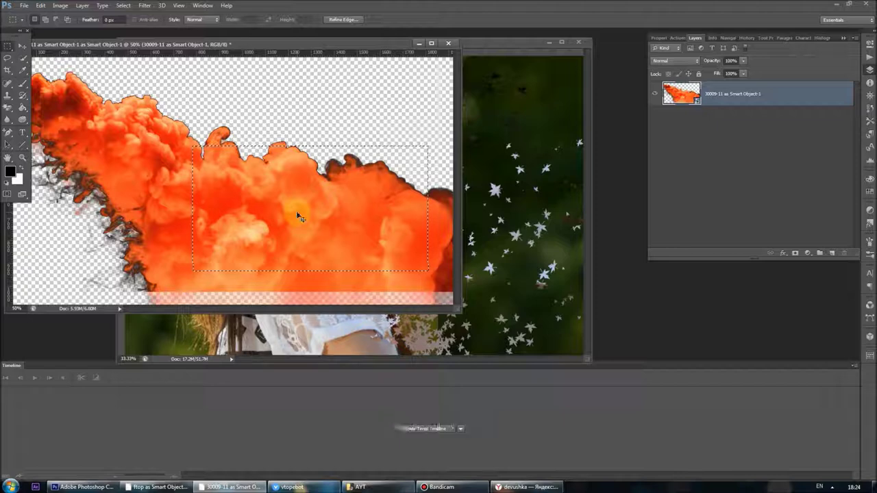
{"action": "left_click", "coordinate": [447, 43]}
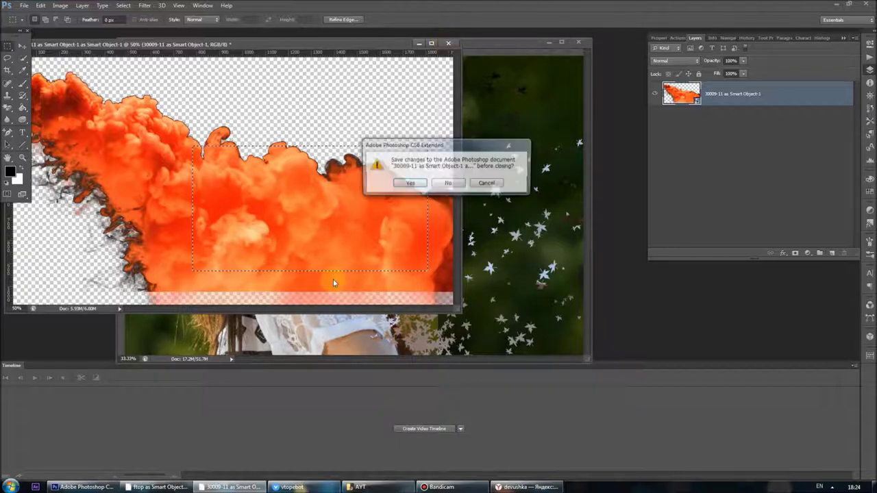
{"action": "left_click", "coordinate": [446, 182]}
{"action": "left_click", "coordinate": [506, 212]}
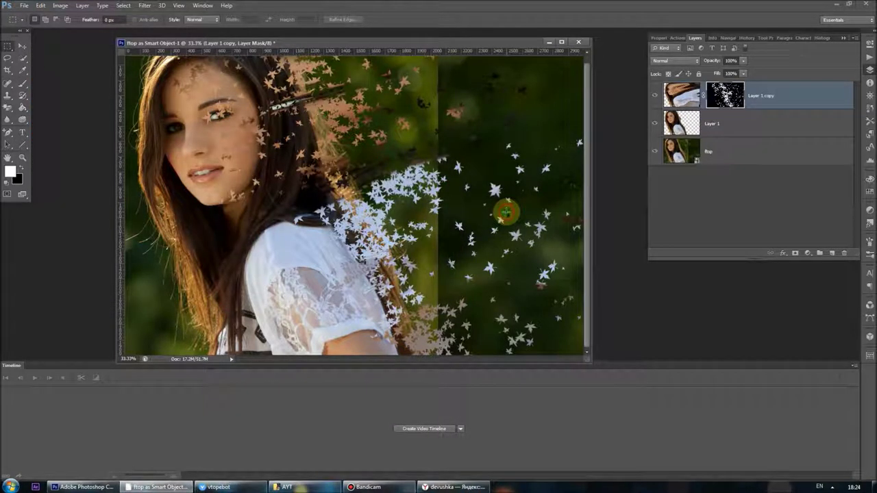
Paste the smoke as Layer 2 and stretch it over the right half of the canvas
{"action": "key", "text": "ctrl+v"}
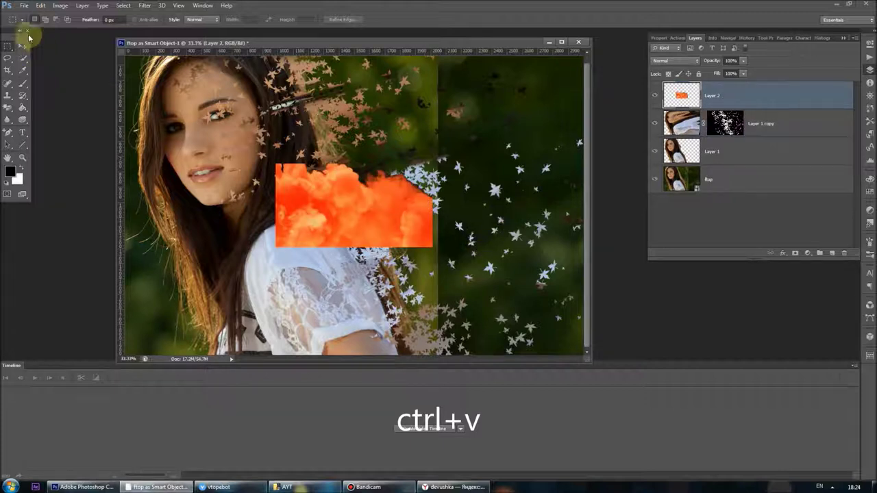
{"action": "left_click", "coordinate": [20, 47]}
{"action": "left_click_drag", "start_coordinate": [353, 163], "coordinate": [356, 19]}
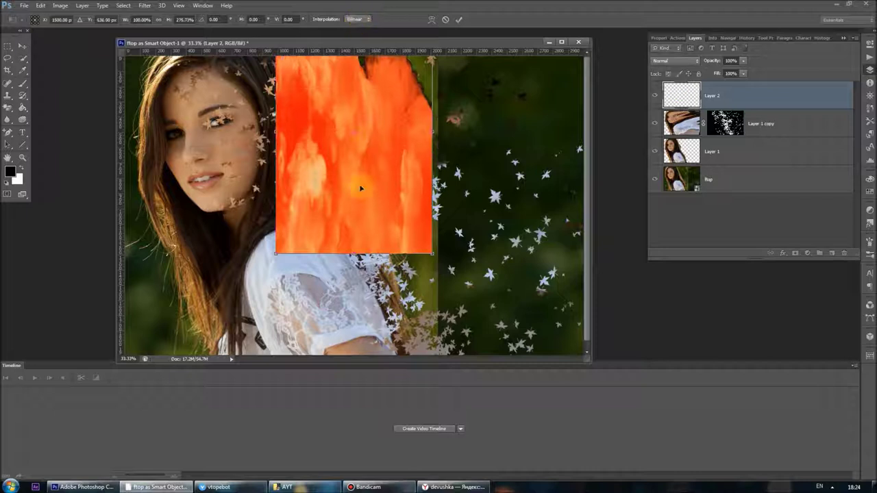
{"action": "left_click_drag", "start_coordinate": [356, 184], "coordinate": [515, 195]}
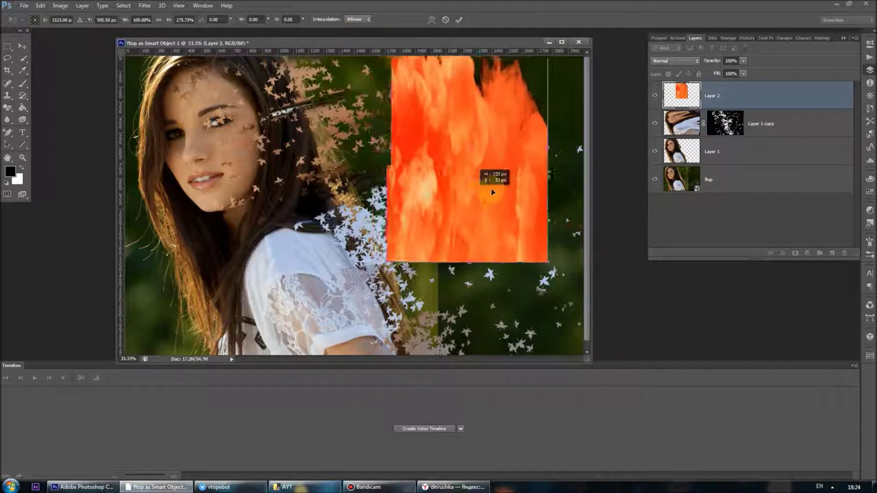
{"action": "left_click", "coordinate": [503, 261]}
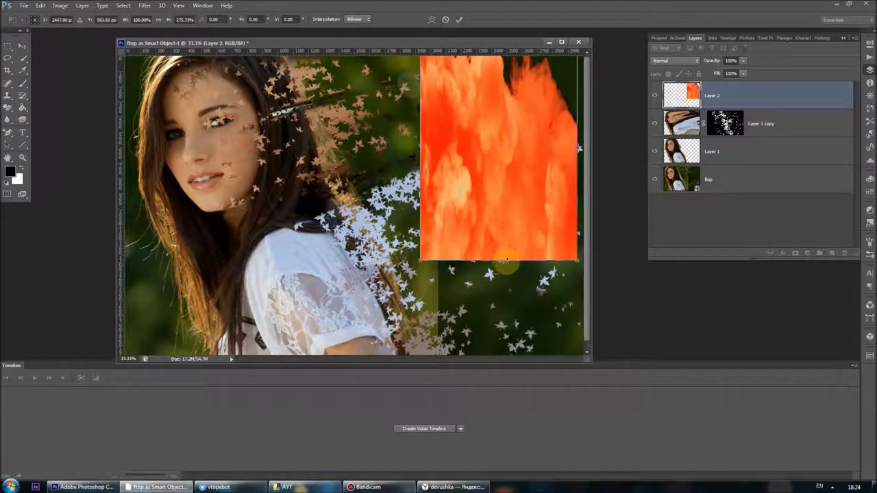
{"action": "left_click_drag", "start_coordinate": [501, 261], "coordinate": [495, 376]}
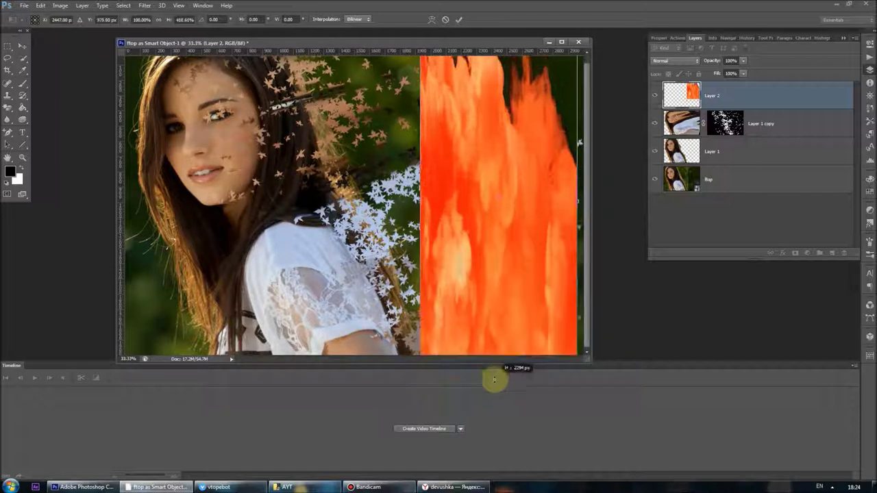
{"action": "left_click_drag", "start_coordinate": [590, 199], "coordinate": [633, 241]}
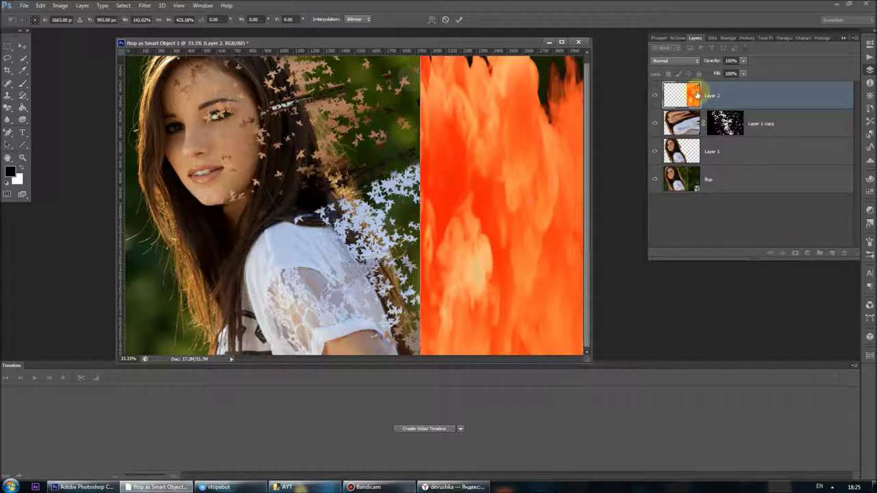
{"action": "left_click", "coordinate": [21, 45]}
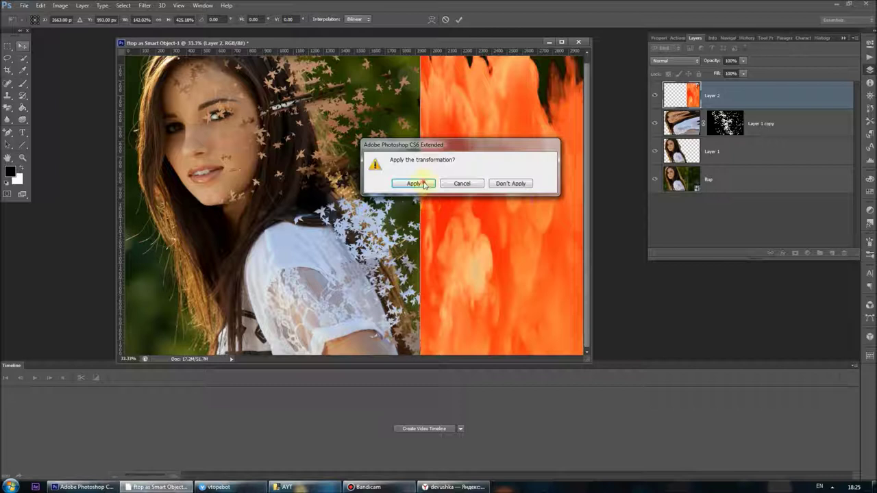
{"action": "left_click", "coordinate": [421, 183]}
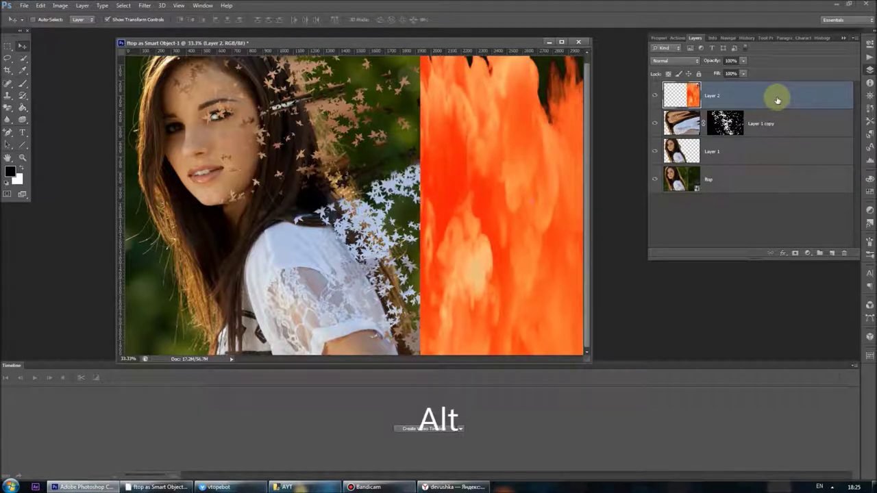
Mask the smoke Layer 2 black and paint star strokes revealing orange stars on the right
{"action": "left_click", "coordinate": [795, 254], "text": "alt"}
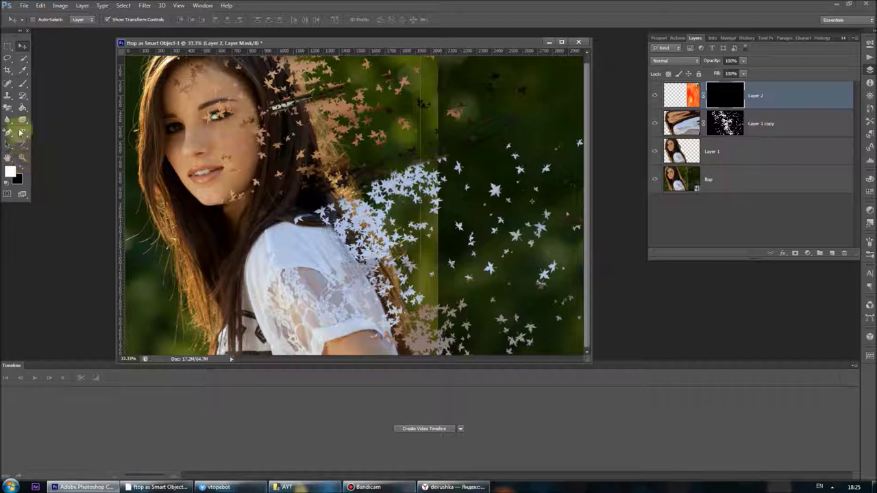
{"action": "left_click", "coordinate": [22, 83]}
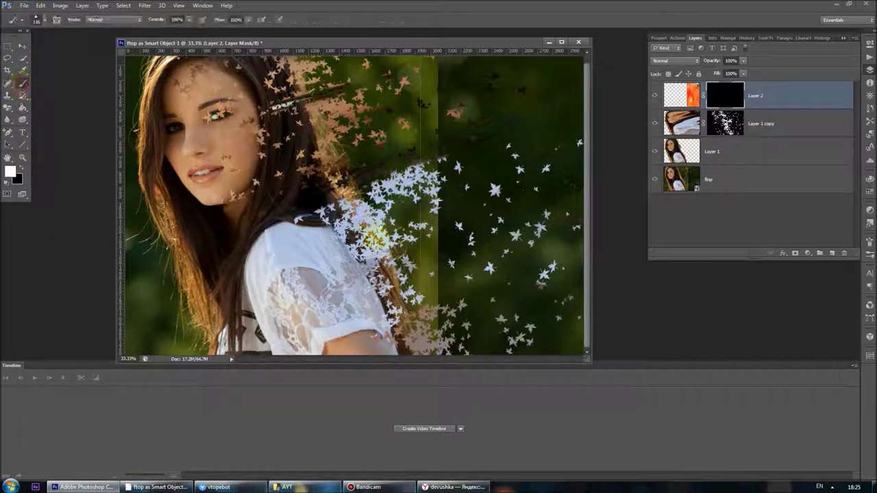
{"action": "mouse_move", "coordinate": [510, 241]}
{"action": "left_mouse_down"}
{"action": "mouse_move", "coordinate": [490, 219]}
{"action": "mouse_move", "coordinate": [489, 156]}
{"action": "mouse_move", "coordinate": [566, 97]}
{"action": "mouse_move", "coordinate": [486, 98]}
{"action": "mouse_move", "coordinate": [433, 117]}
{"action": "left_mouse_up"}
{"action": "mouse_move", "coordinate": [427, 162]}
{"action": "left_mouse_down"}
{"action": "mouse_move", "coordinate": [519, 94]}
{"action": "mouse_move", "coordinate": [519, 220]}
{"action": "mouse_move", "coordinate": [557, 245]}
{"action": "mouse_move", "coordinate": [546, 220]}
{"action": "mouse_move", "coordinate": [486, 293]}
{"action": "mouse_move", "coordinate": [566, 119]}
{"action": "left_mouse_up"}
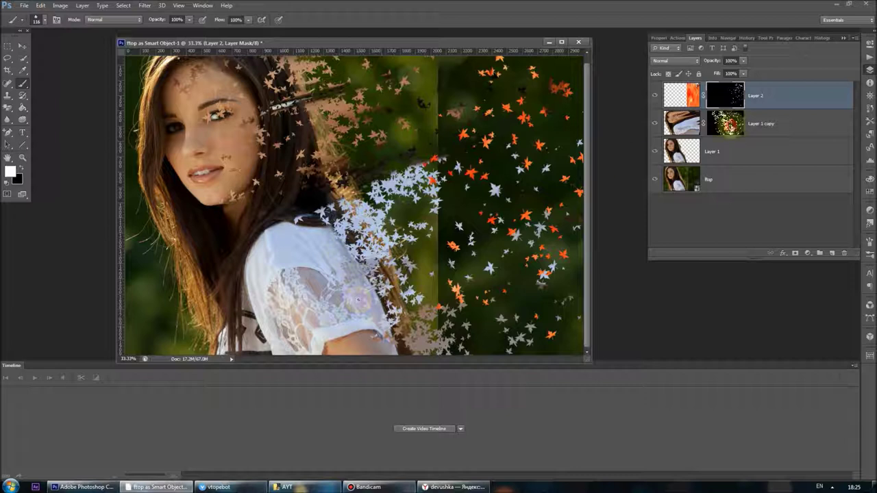
{"action": "left_click", "coordinate": [725, 123]}
{"action": "left_click", "coordinate": [716, 93]}
{"action": "mouse_move", "coordinate": [485, 110]}
{"action": "left_mouse_down"}
{"action": "mouse_move", "coordinate": [522, 273]}
{"action": "mouse_move", "coordinate": [490, 344]}
{"action": "mouse_move", "coordinate": [489, 195]}
{"action": "mouse_move", "coordinate": [555, 353]}
{"action": "left_mouse_up"}
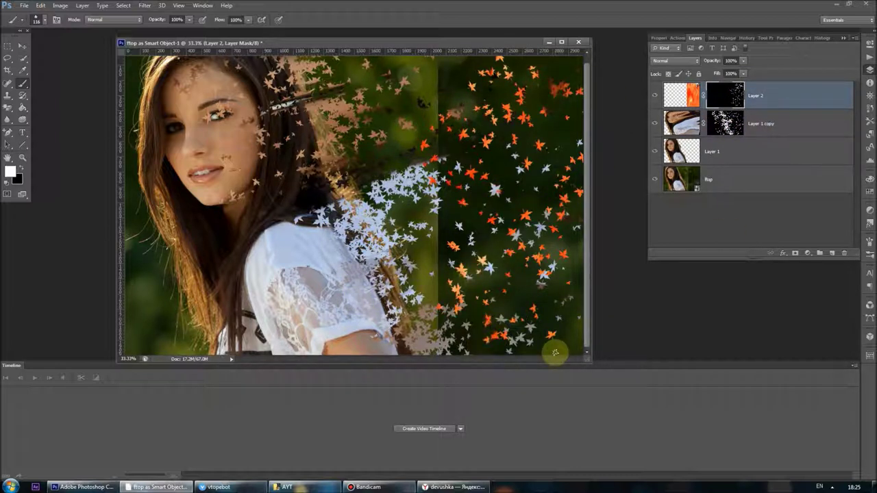
{"action": "left_click", "coordinate": [724, 125]}
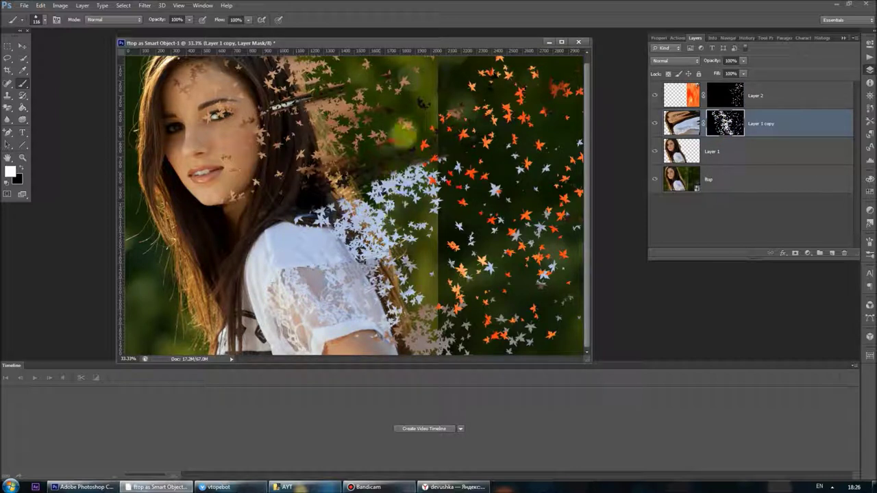
Add a smooth Inner Bevel Bevel & Emboss, size 5 px, to Layer 1 copy
{"action": "right_click", "coordinate": [737, 121]}
{"action": "double_click", "coordinate": [705, 125]}
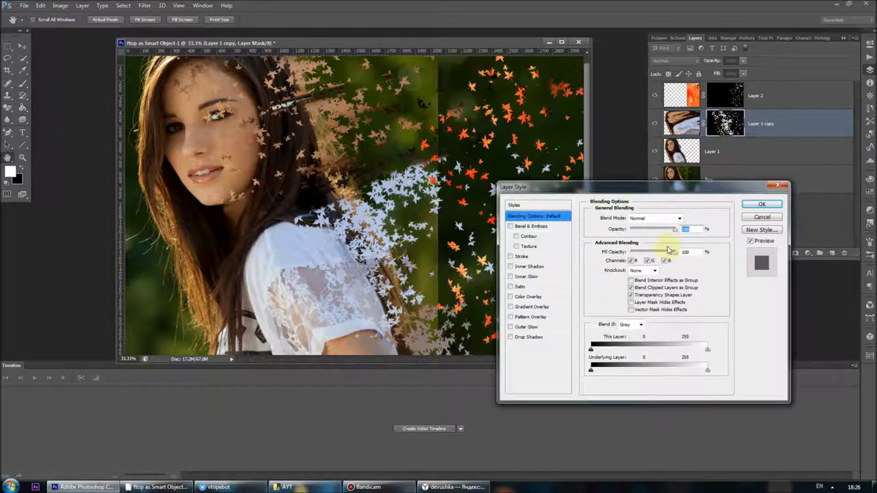
{"action": "left_click", "coordinate": [525, 226]}
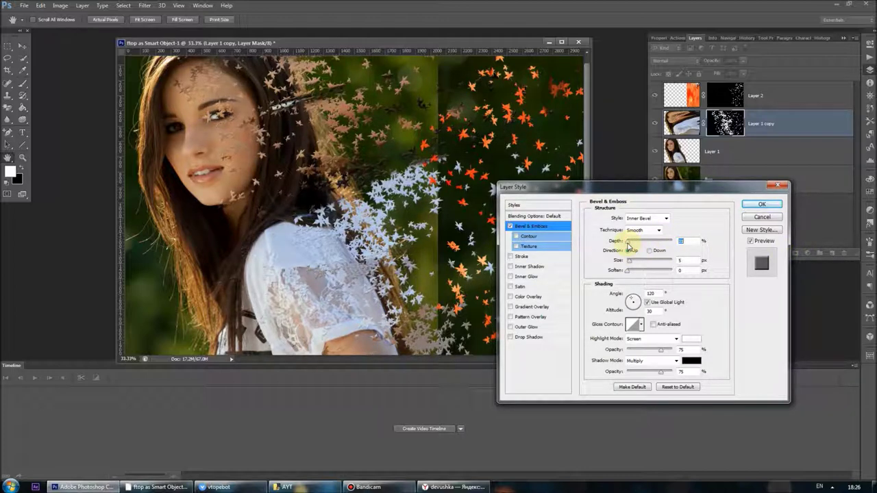
{"action": "left_click", "coordinate": [759, 205]}
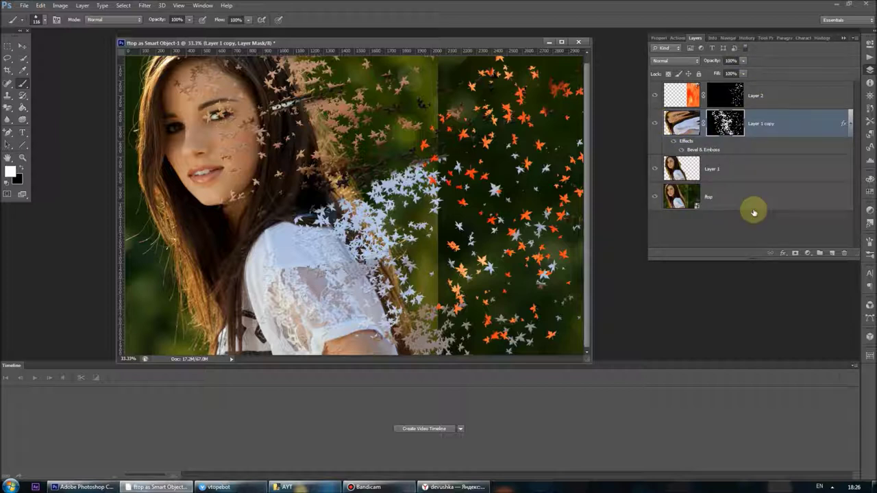
{"action": "right_click", "coordinate": [700, 199]}
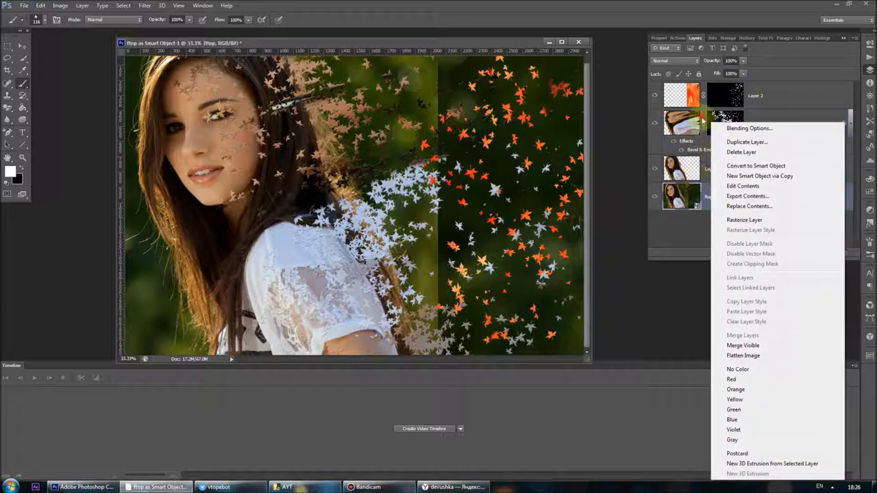
Select all four layers and convert them into a single smart object, Layer 2
{"action": "left_click", "coordinate": [695, 127]}
{"action": "left_click", "coordinate": [693, 114]}
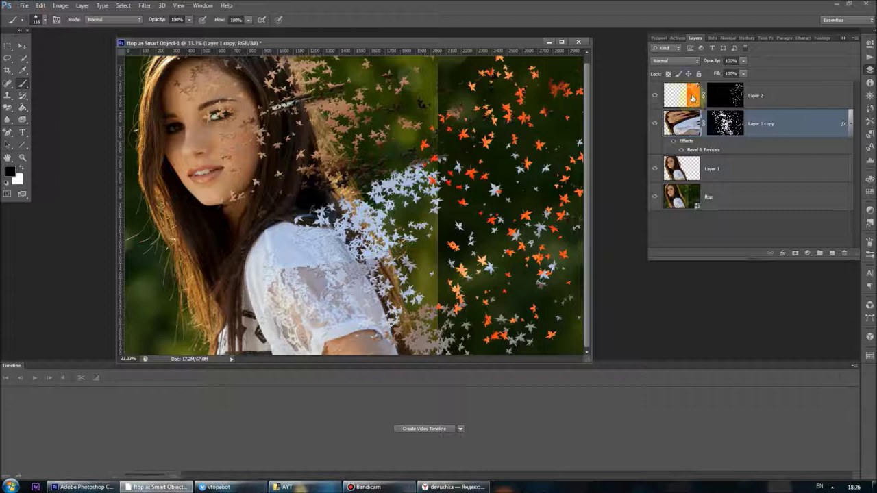
{"action": "left_click", "coordinate": [694, 98]}
{"action": "right_click", "coordinate": [702, 102]}
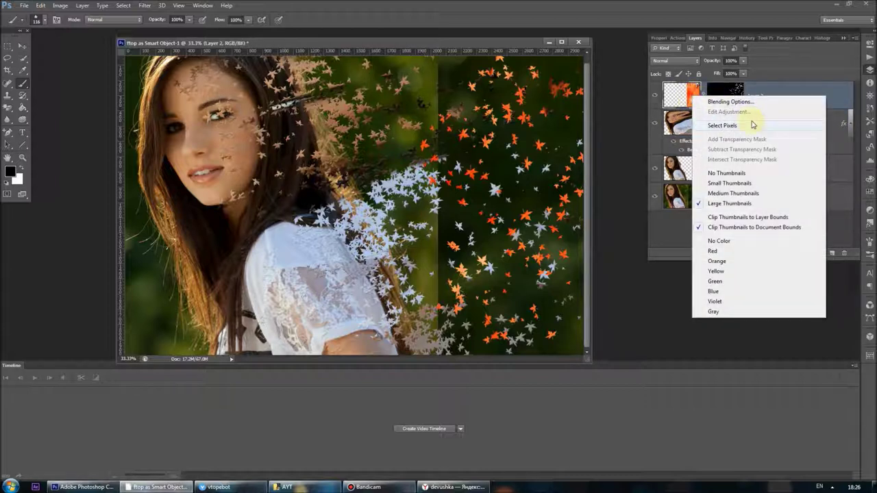
{"action": "left_click", "coordinate": [668, 247]}
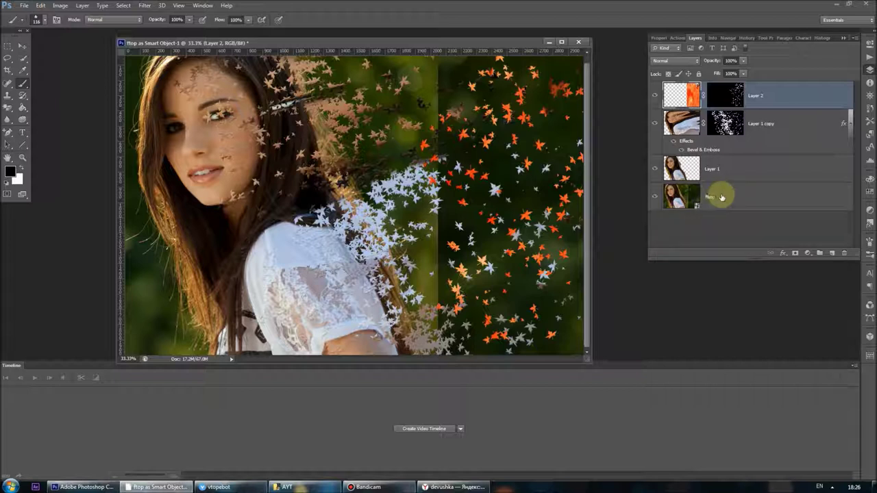
{"action": "left_click_drag", "start_coordinate": [720, 196], "coordinate": [734, 176]}
{"action": "left_click", "coordinate": [733, 176], "text": "ctrl"}
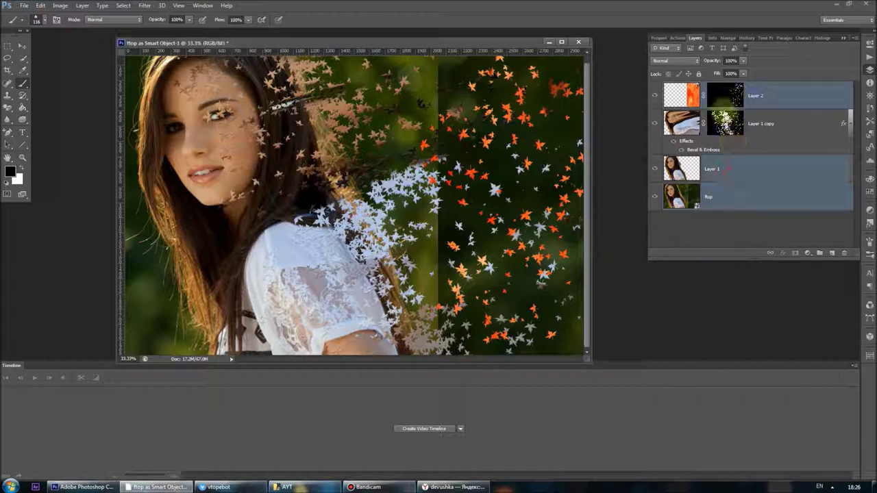
{"action": "left_click", "coordinate": [771, 122], "text": "ctrl"}
{"action": "right_click", "coordinate": [770, 122]}
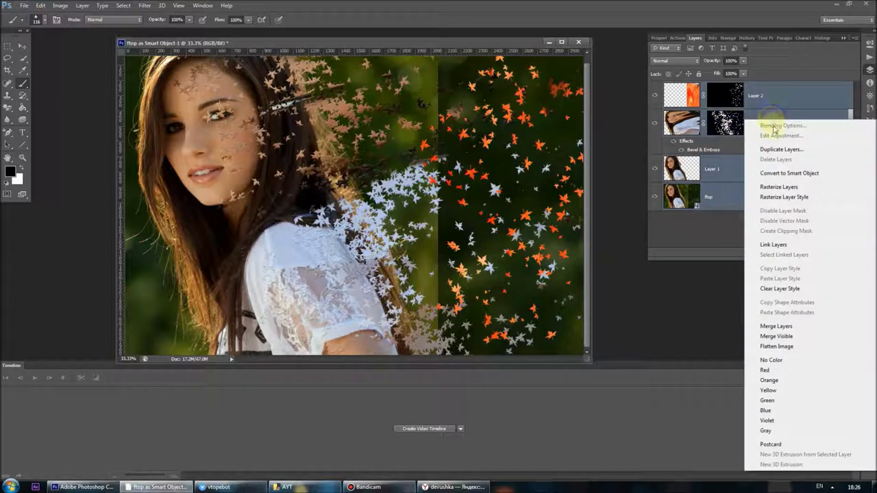
{"action": "left_click", "coordinate": [787, 173]}
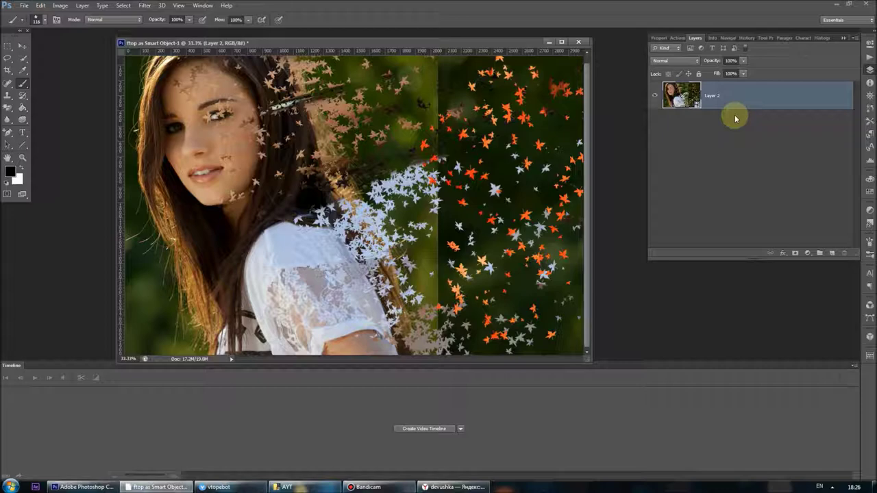
{"action": "left_click", "coordinate": [145, 5]}
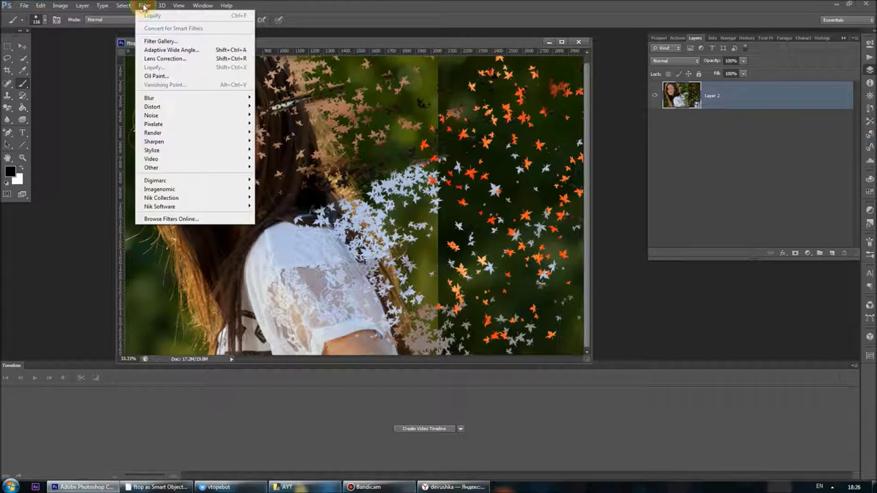
Preview several Artistic filters in the Filter Gallery, then apply Smudge Stick (length 2, highlight 0, intensity 10)
{"action": "left_click", "coordinate": [189, 43]}
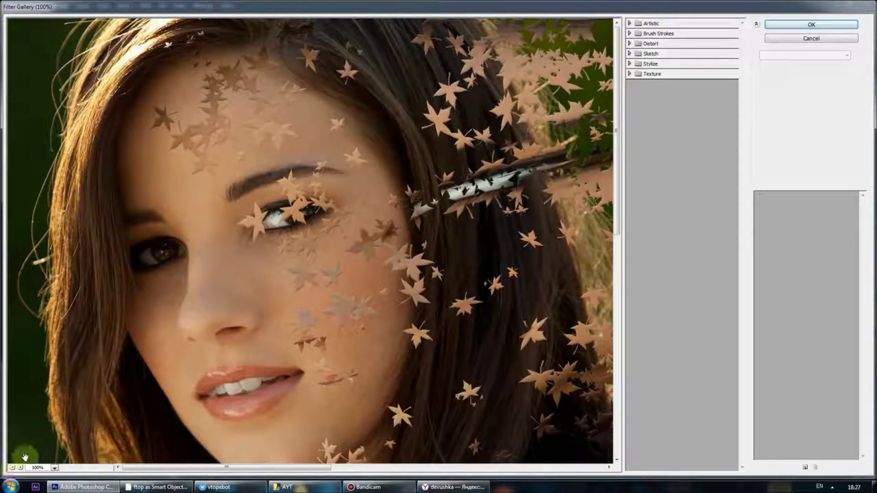
{"action": "left_click", "coordinate": [53, 470]}
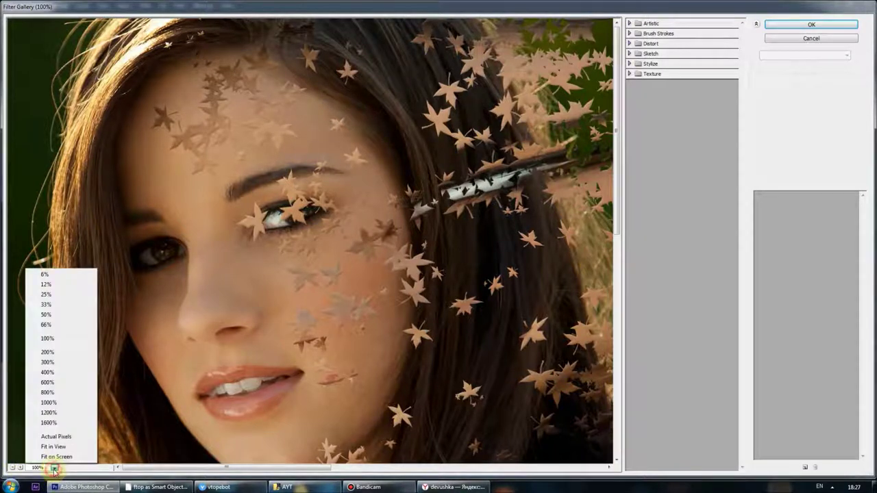
{"action": "left_click", "coordinate": [64, 285]}
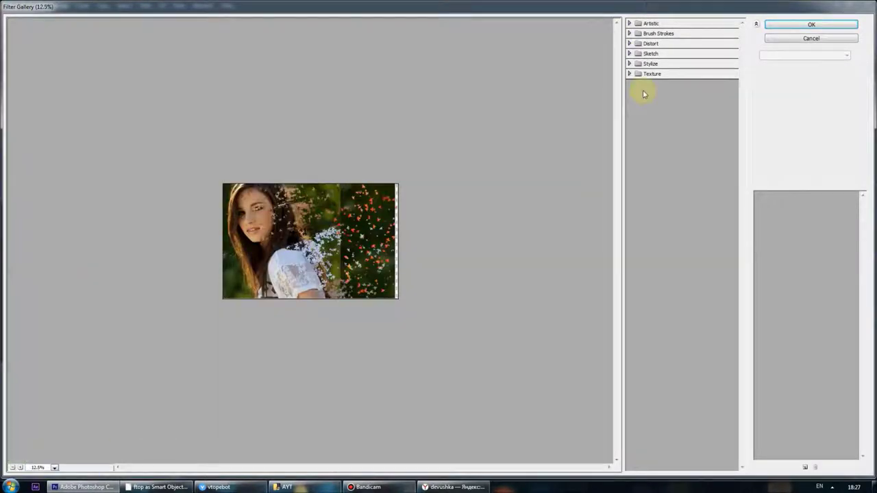
{"action": "left_click", "coordinate": [648, 23]}
{"action": "left_click", "coordinate": [650, 41]}
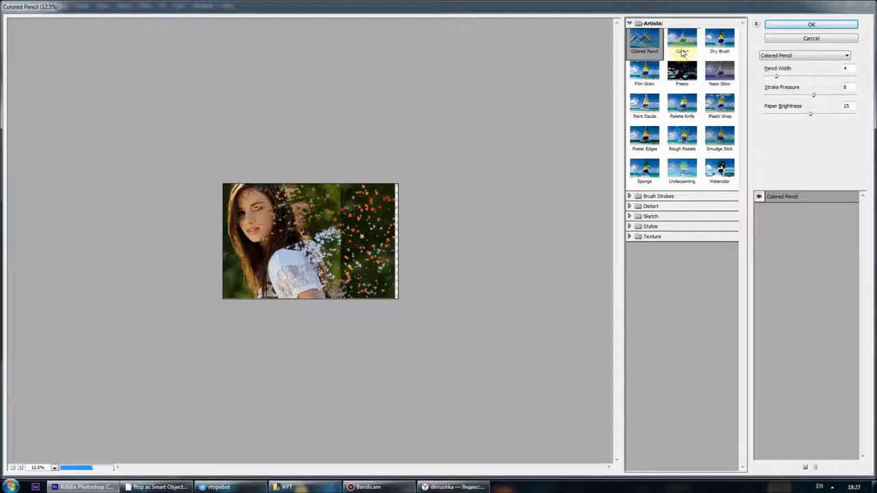
{"action": "left_click", "coordinate": [682, 49]}
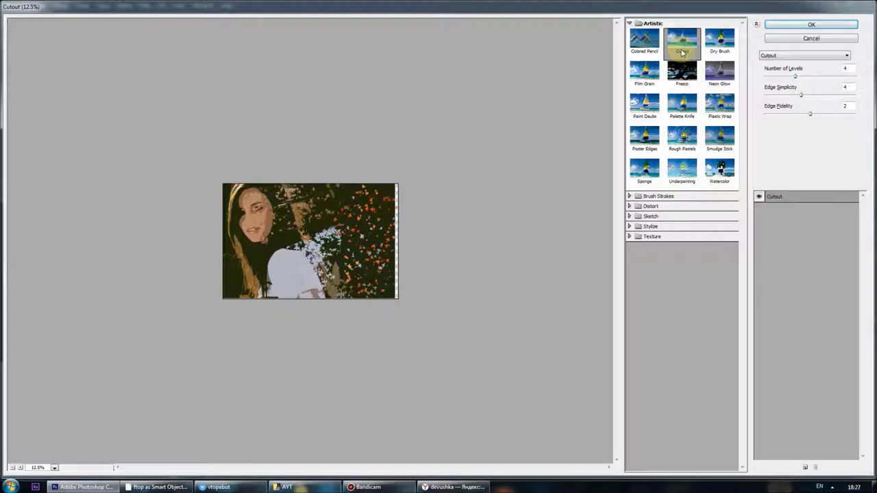
{"action": "left_click", "coordinate": [718, 45]}
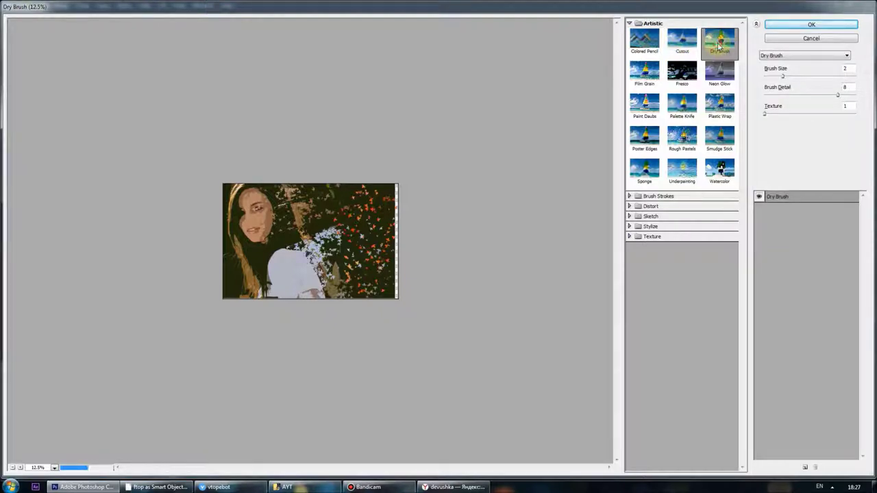
{"action": "left_click", "coordinate": [682, 171]}
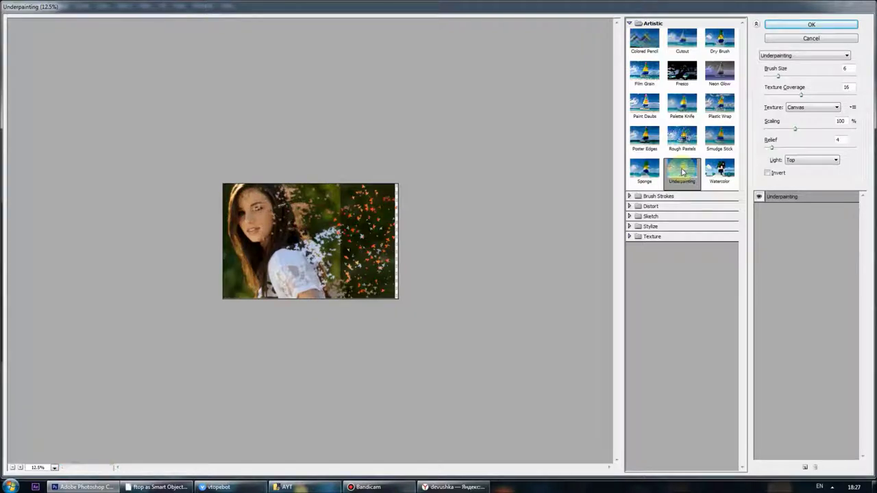
{"action": "left_click", "coordinate": [726, 136]}
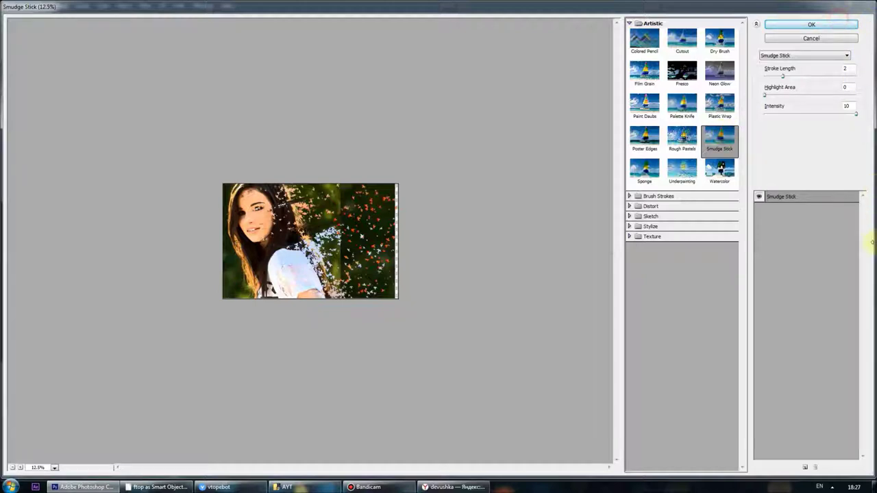
{"action": "left_click", "coordinate": [813, 29]}
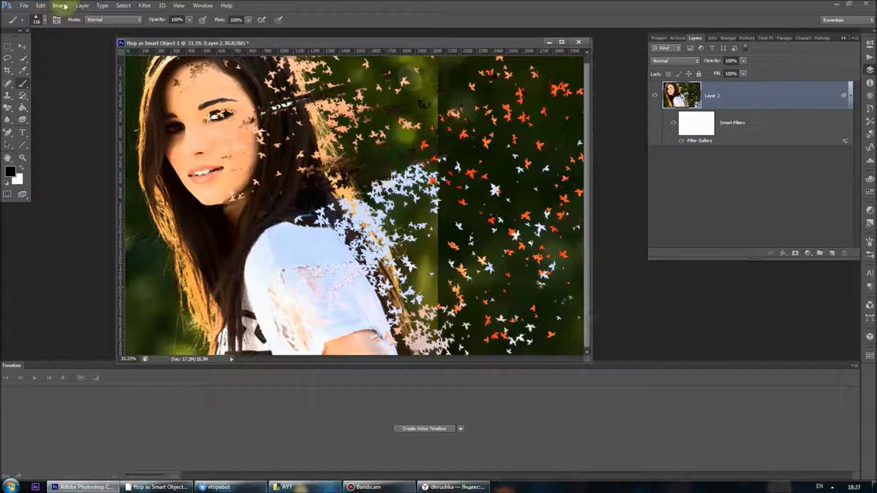
Save the artwork as PNG 'ftop as Smart Object-1' with default PNG options, then check the file in the AYT folder
{"action": "left_click", "coordinate": [24, 6]}
{"action": "left_click", "coordinate": [57, 91]}
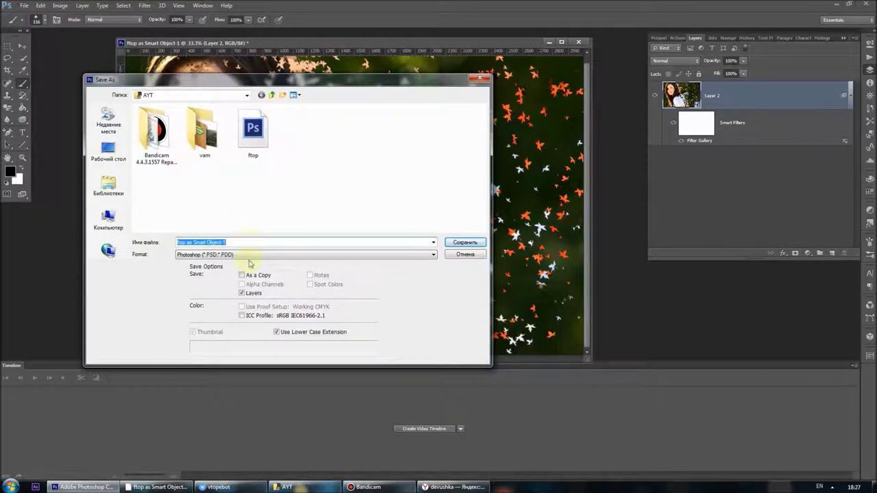
{"action": "left_click", "coordinate": [239, 256]}
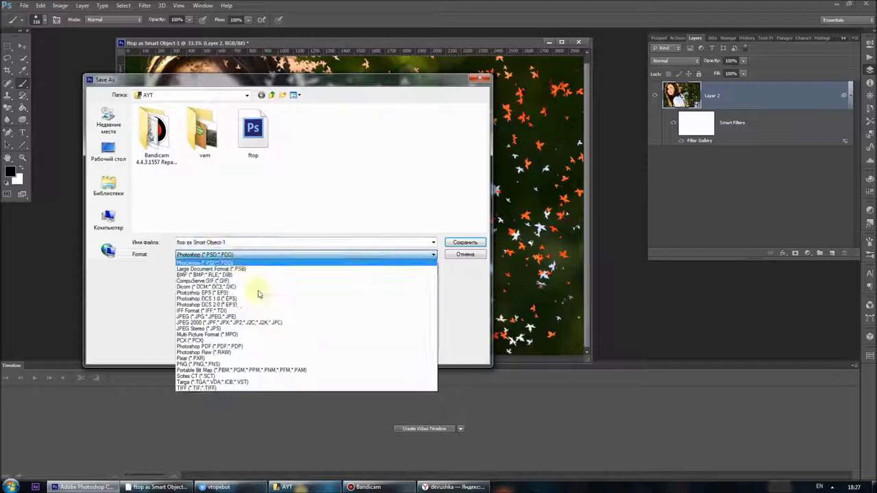
{"action": "left_click", "coordinate": [271, 365]}
{"action": "left_click", "coordinate": [459, 243]}
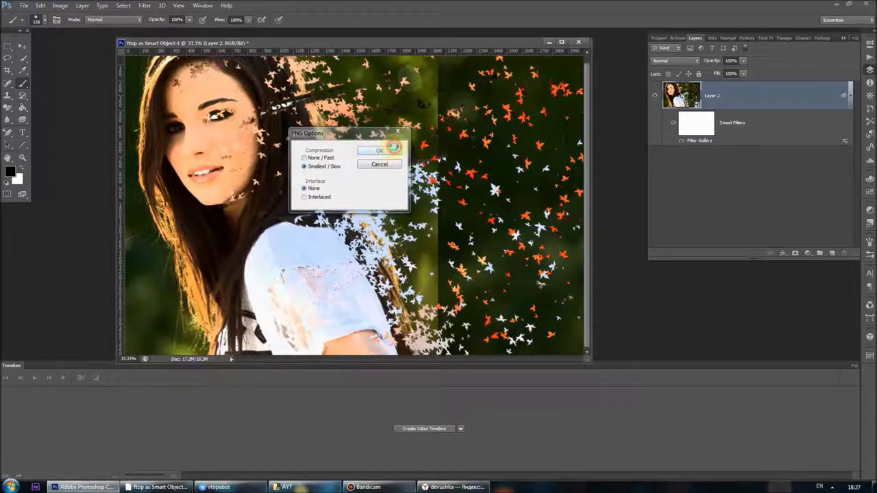
{"action": "left_click", "coordinate": [393, 147]}
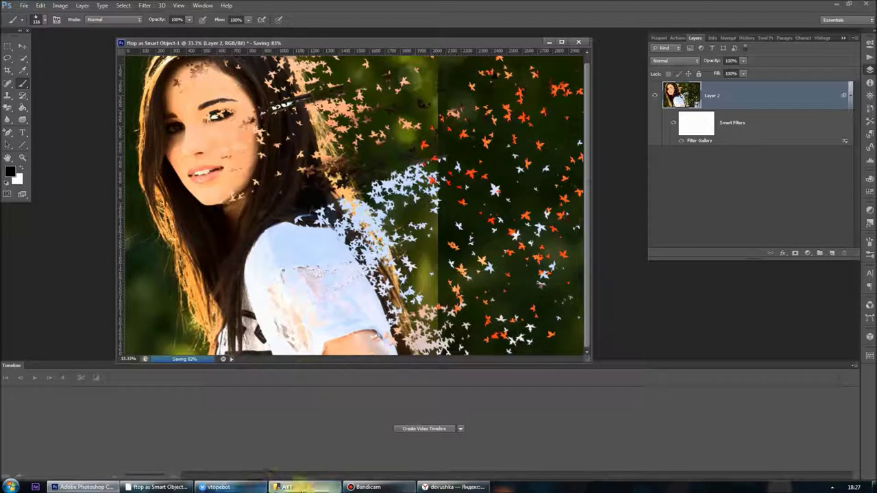
{"action": "left_click", "coordinate": [301, 488]}
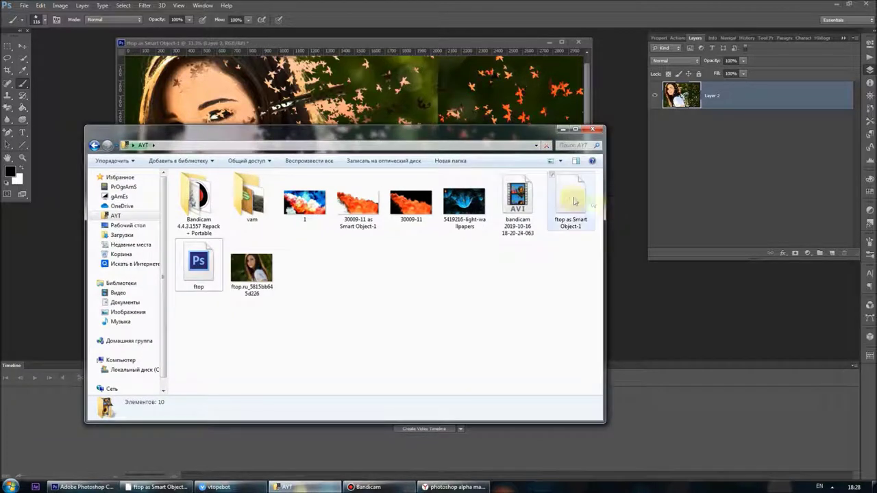
{"action": "left_click", "coordinate": [574, 200]}
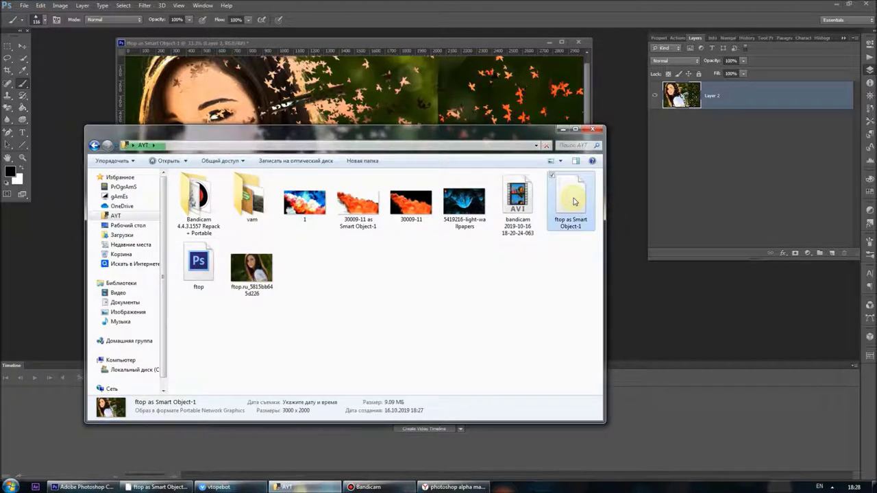